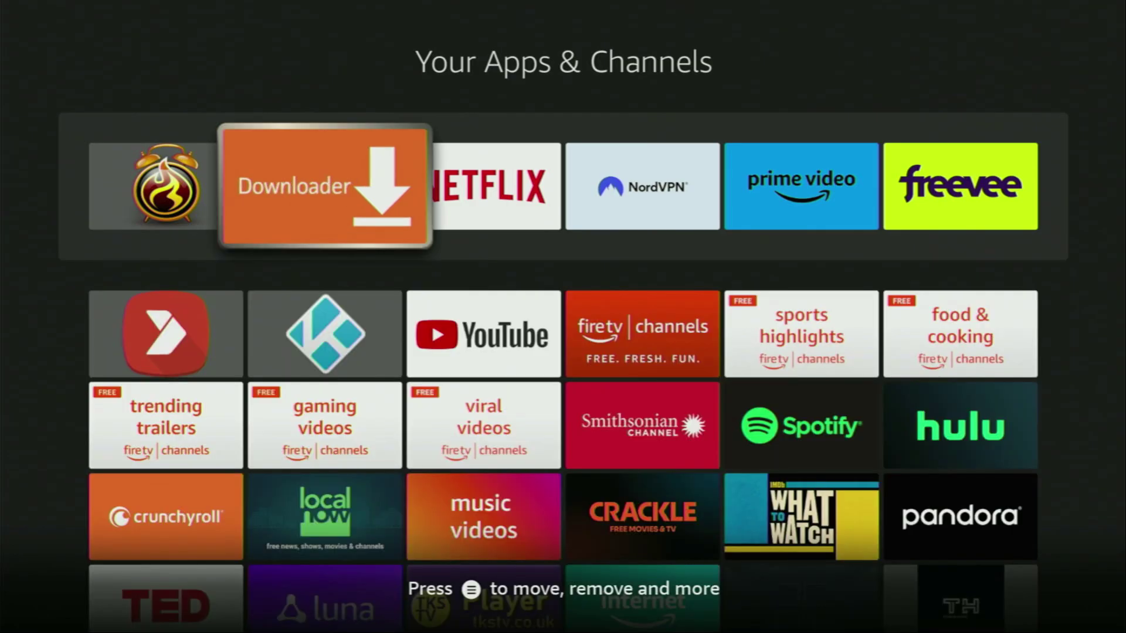
# Step: Leave the Your Apps & Channels list and open the text search in the Find section
pyautogui.press('Escape')
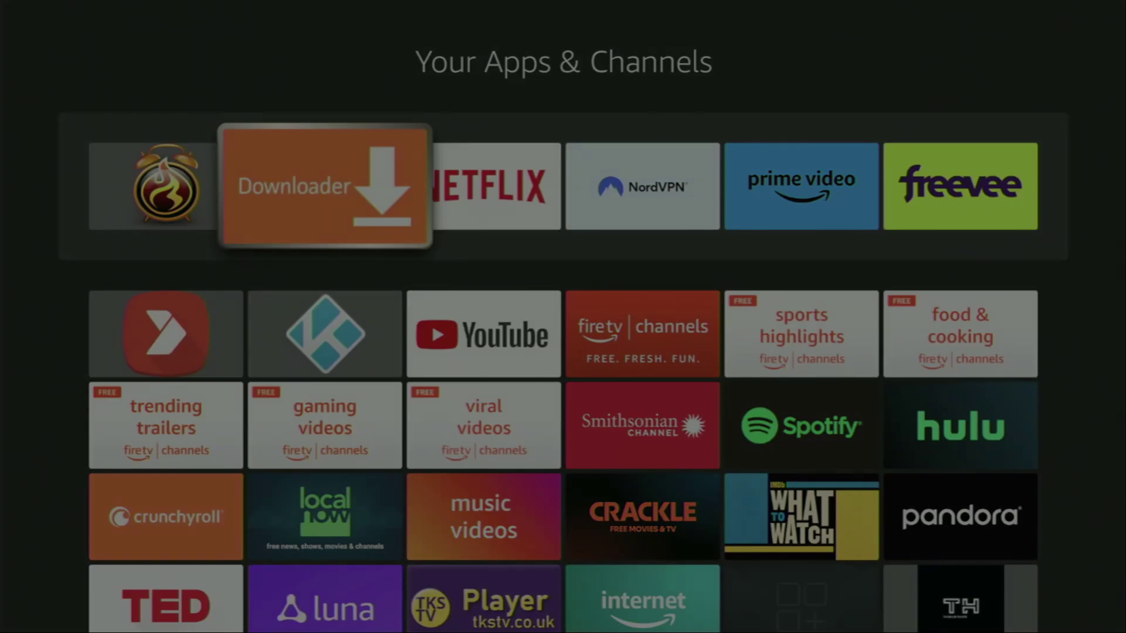
pyautogui.press('Left')
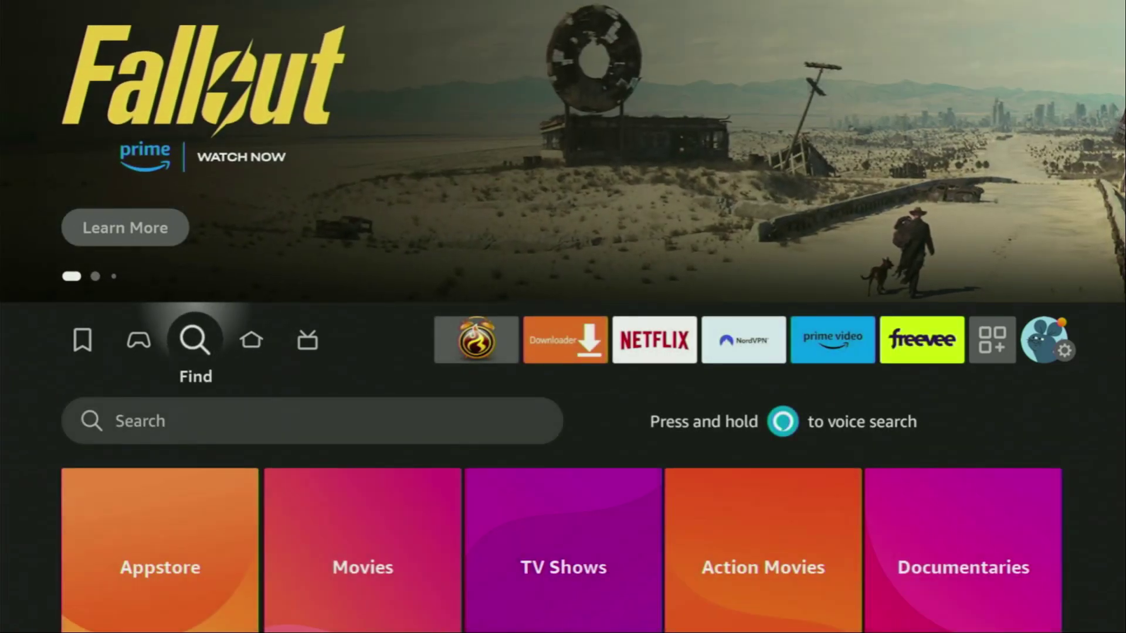
pyautogui.press('Down')
pyautogui.press('Return')
# Step: Enter "Do" in the search and choose the Downloader suggestion to show its results
pyautogui.press('Right')
pyautogui.press('Right')
pyautogui.press('Right')
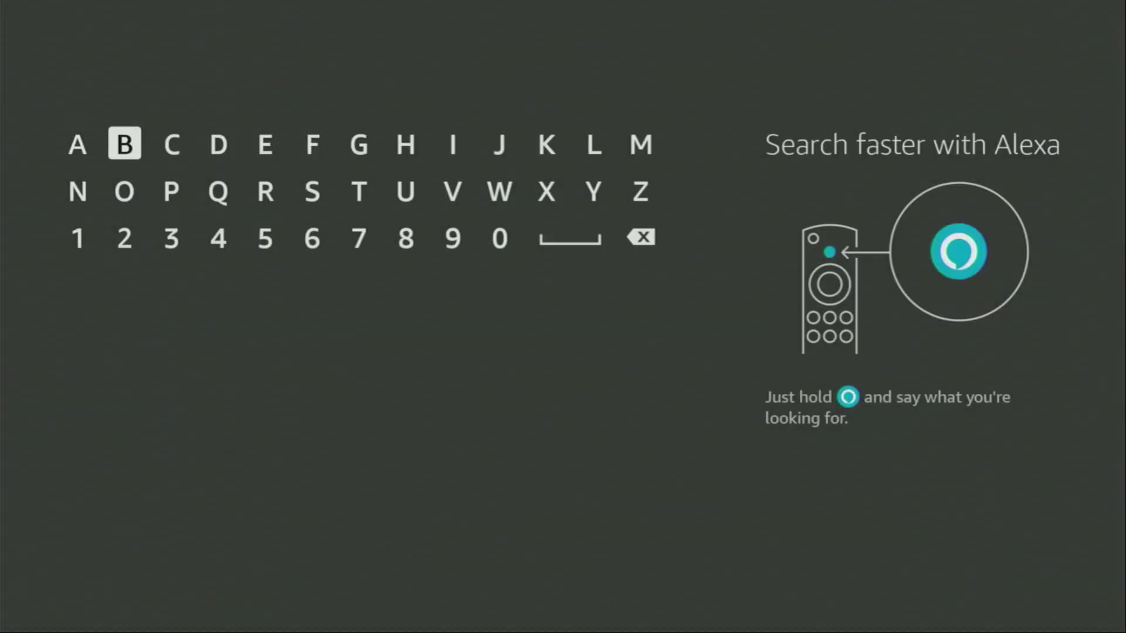
pyautogui.press('Return')
pyautogui.press('Down')
pyautogui.press('Left')
pyautogui.press('Left')
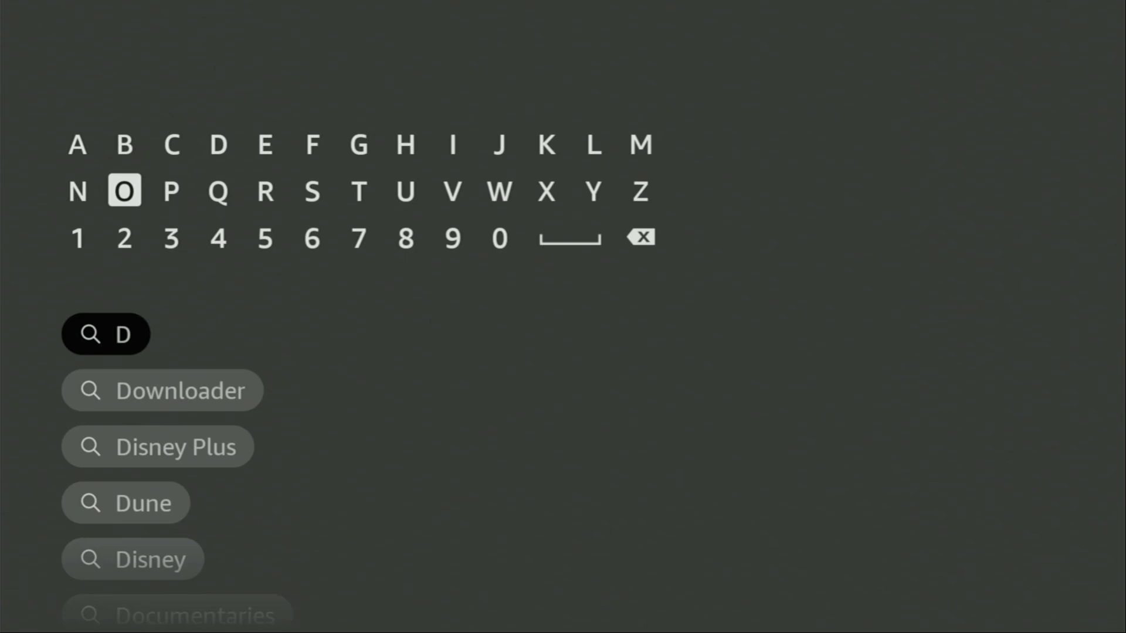
pyautogui.press('Return')
pyautogui.press('Right')
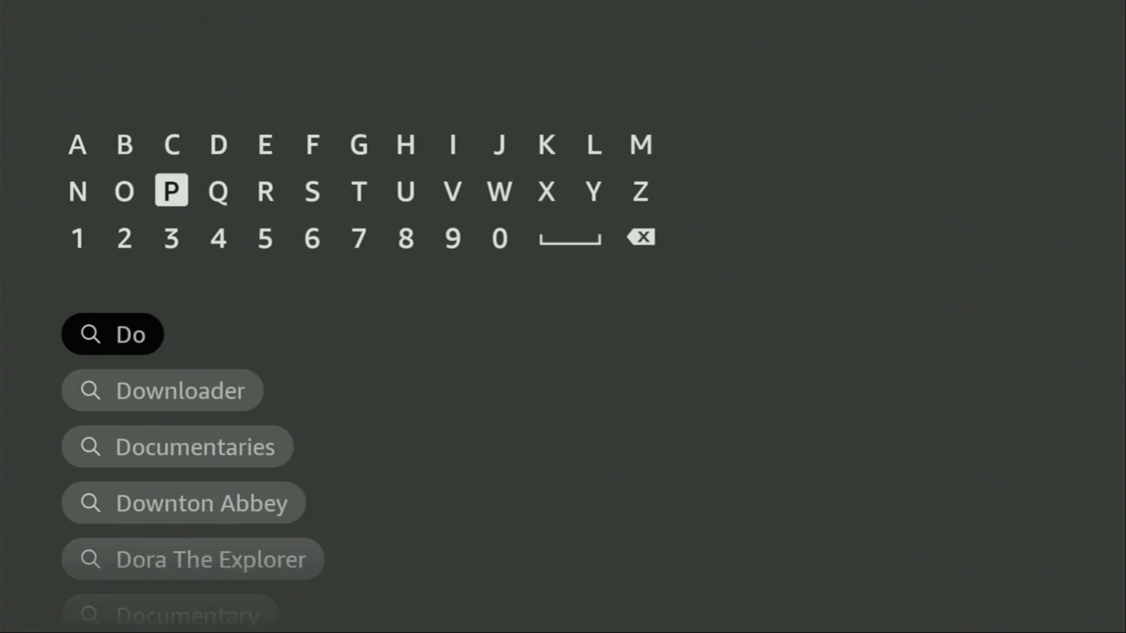
pyautogui.press('Down')
pyautogui.press('Down')
pyautogui.press('Down')
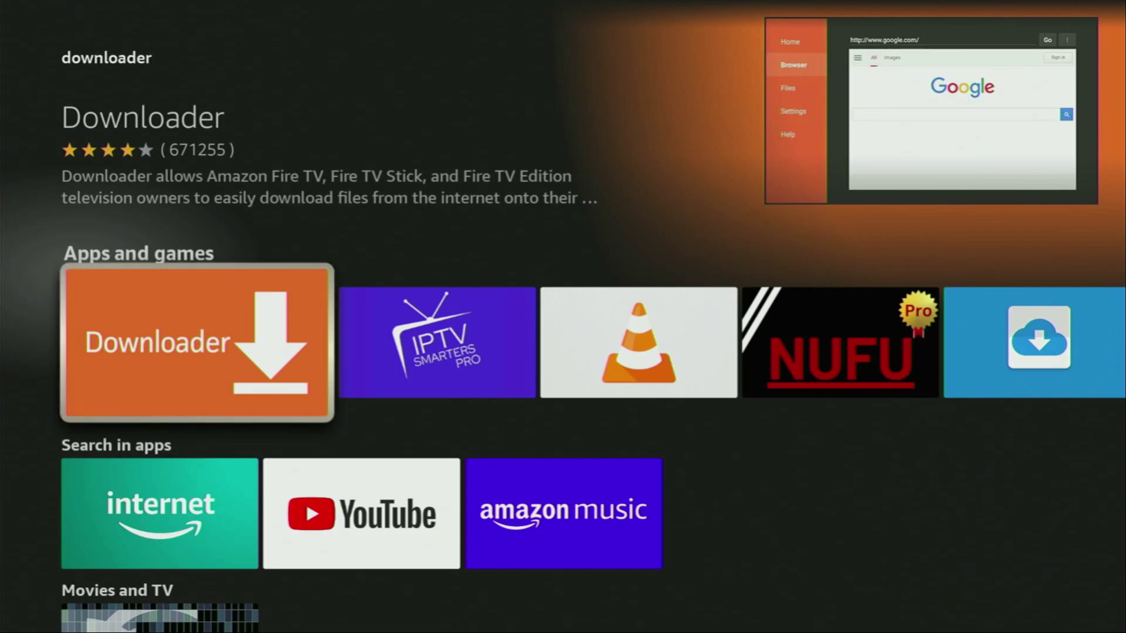
# Step: Return to the Fire TV home screen and go to the settings section
pyautogui.press('Home')
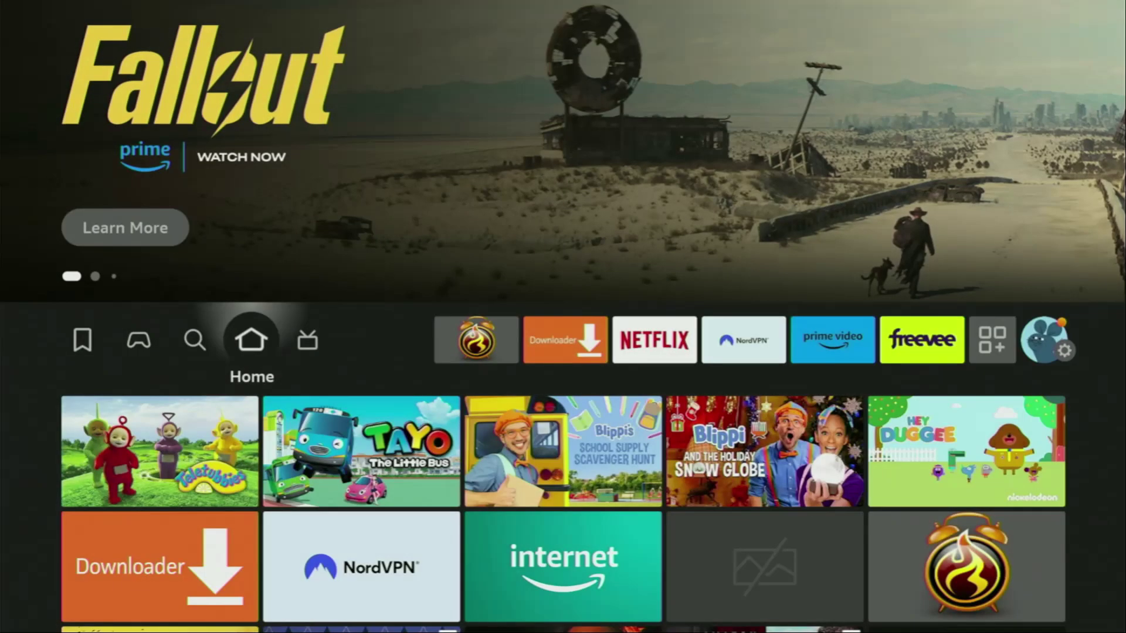
pyautogui.press('Right')
pyautogui.press('Right')
pyautogui.press('Right')
pyautogui.press('Right')
pyautogui.press('Right')
pyautogui.press('Right')
pyautogui.press('Right')
pyautogui.press('Right')
pyautogui.press('Right')
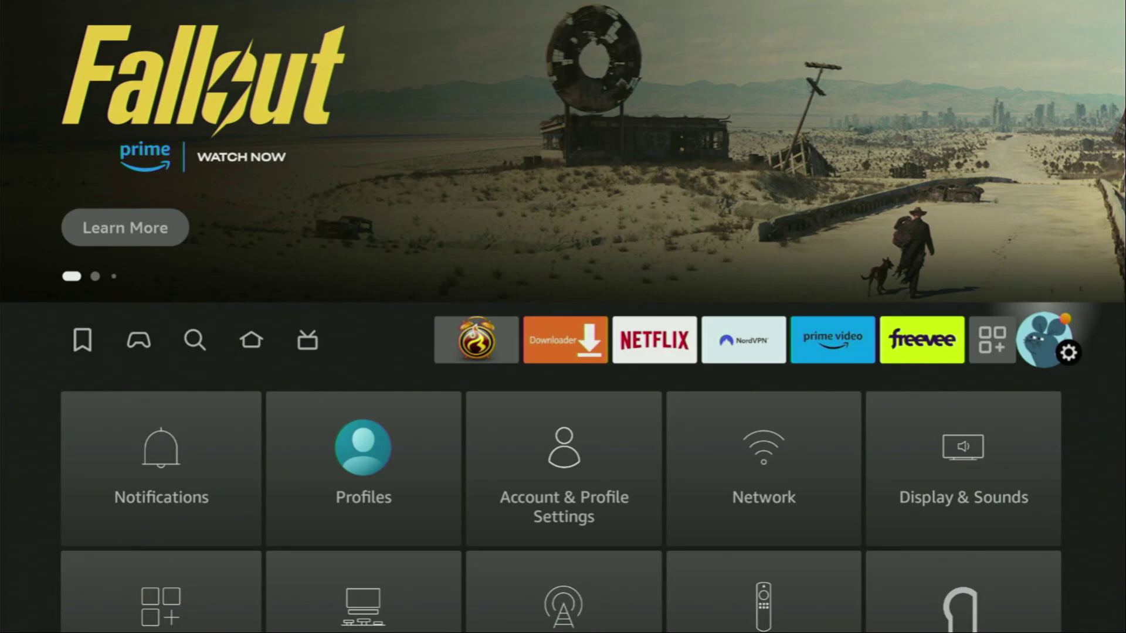
# Step: Open the My Fire TV settings
pyautogui.press('Down')
pyautogui.press('Right')
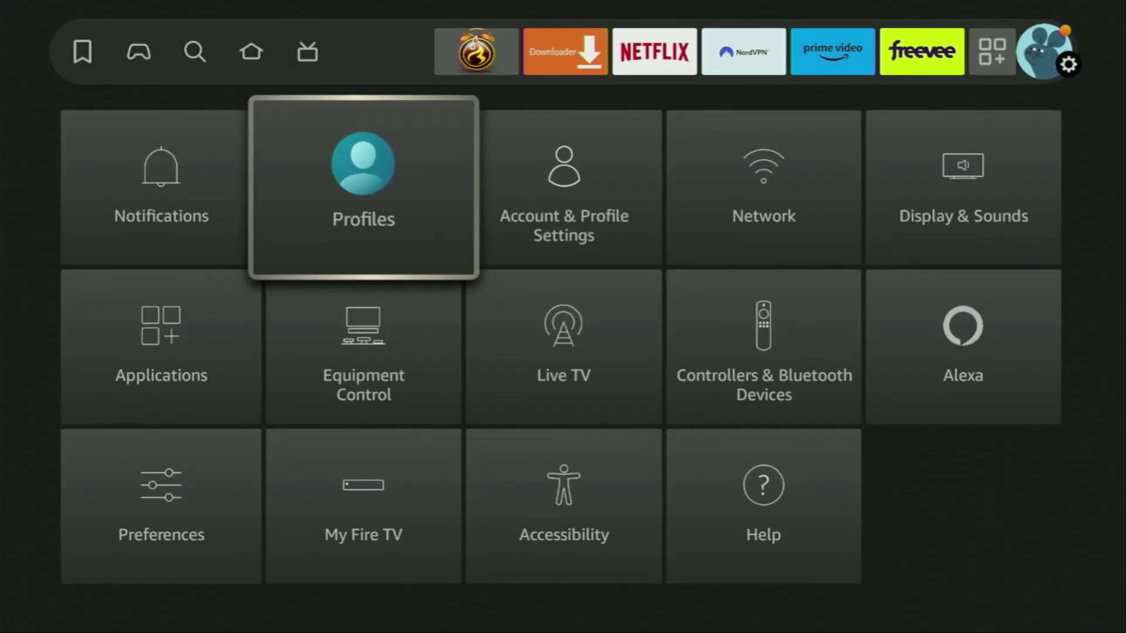
pyautogui.press('Down')
pyautogui.press('Down')
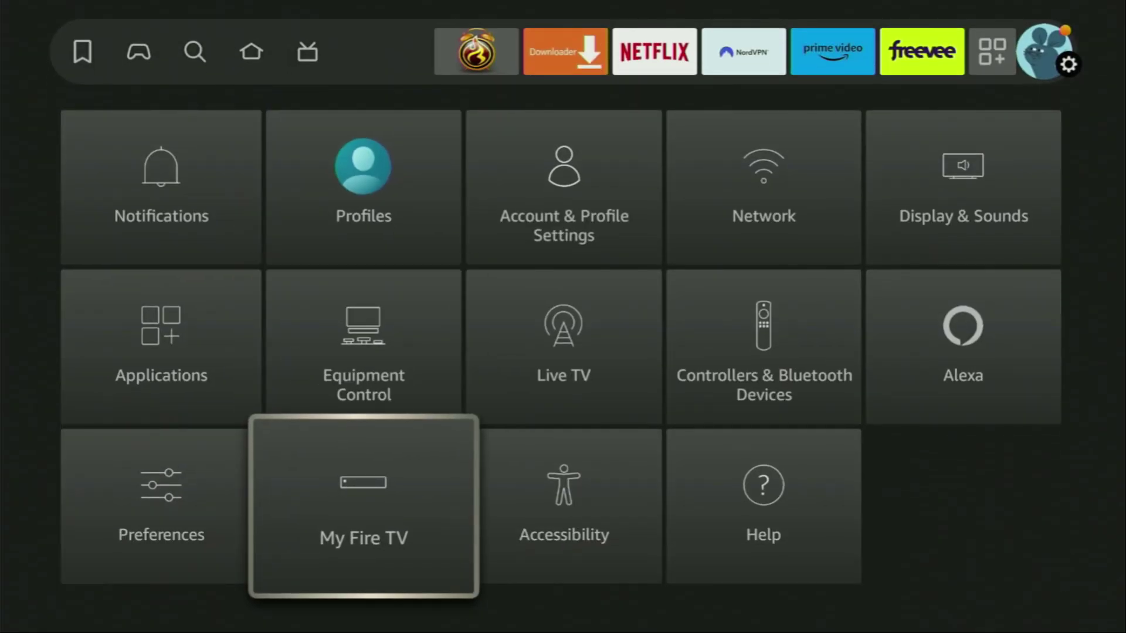
pyautogui.press('Return')
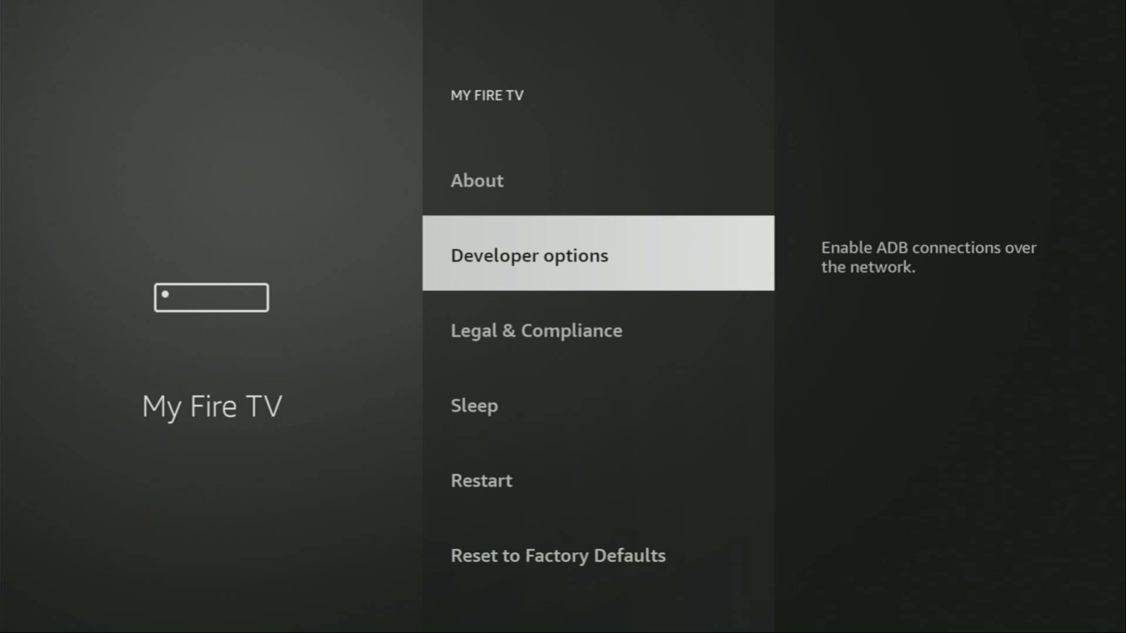
# Step: Select the Fire TV Stick 4K Max entry under About, and return to the My Fire TV options
pyautogui.press('Up')
pyautogui.press('Return')
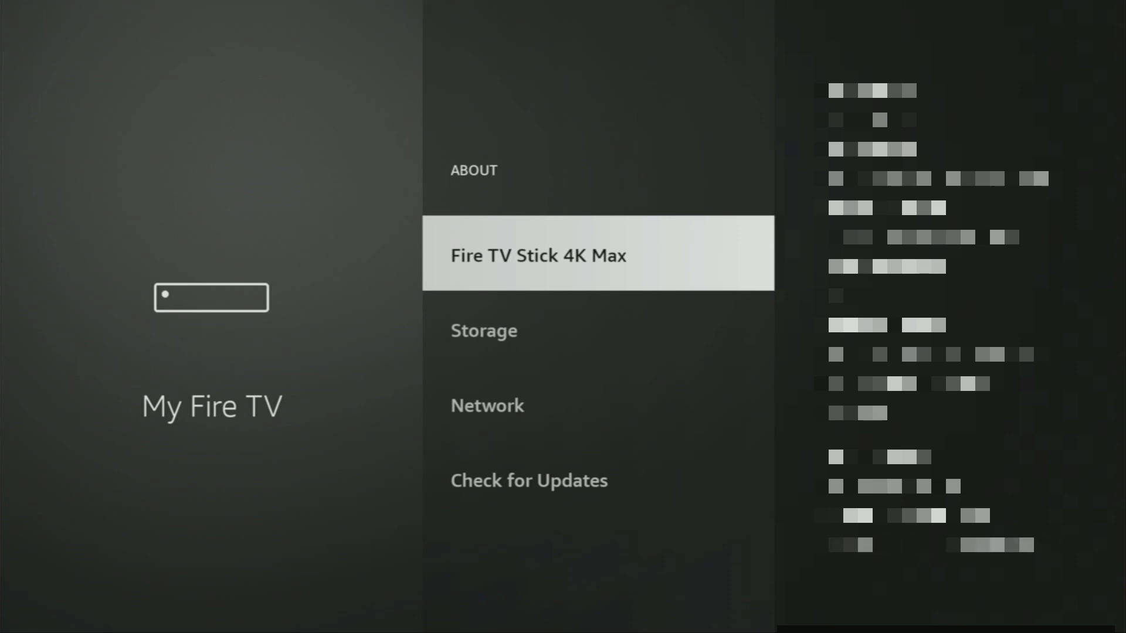
pyautogui.press('Return')
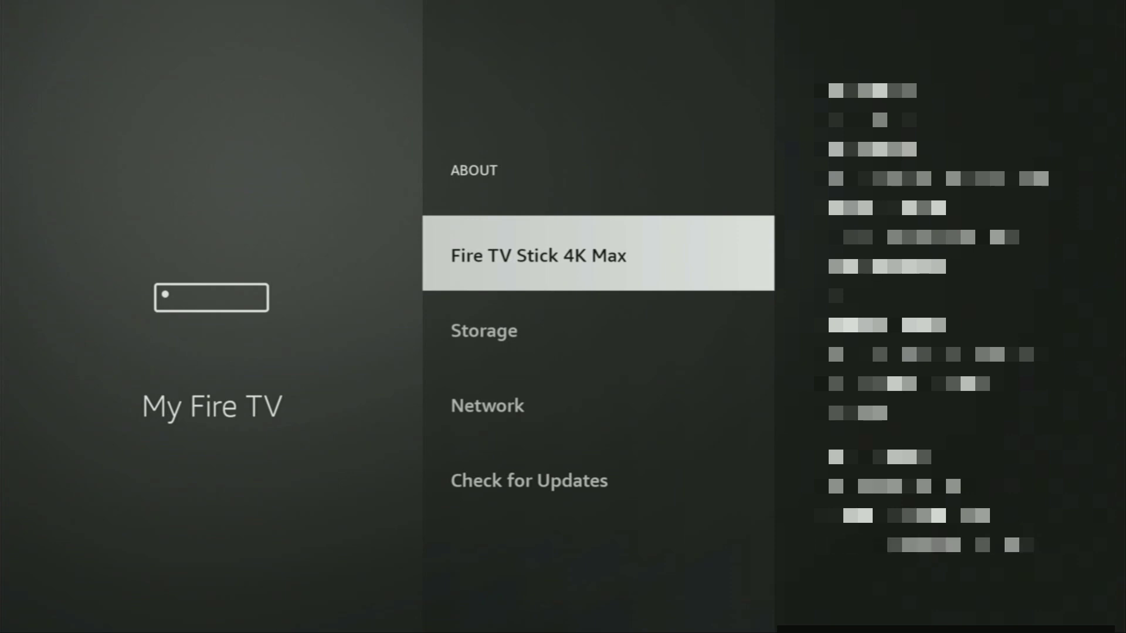
pyautogui.press('Escape')
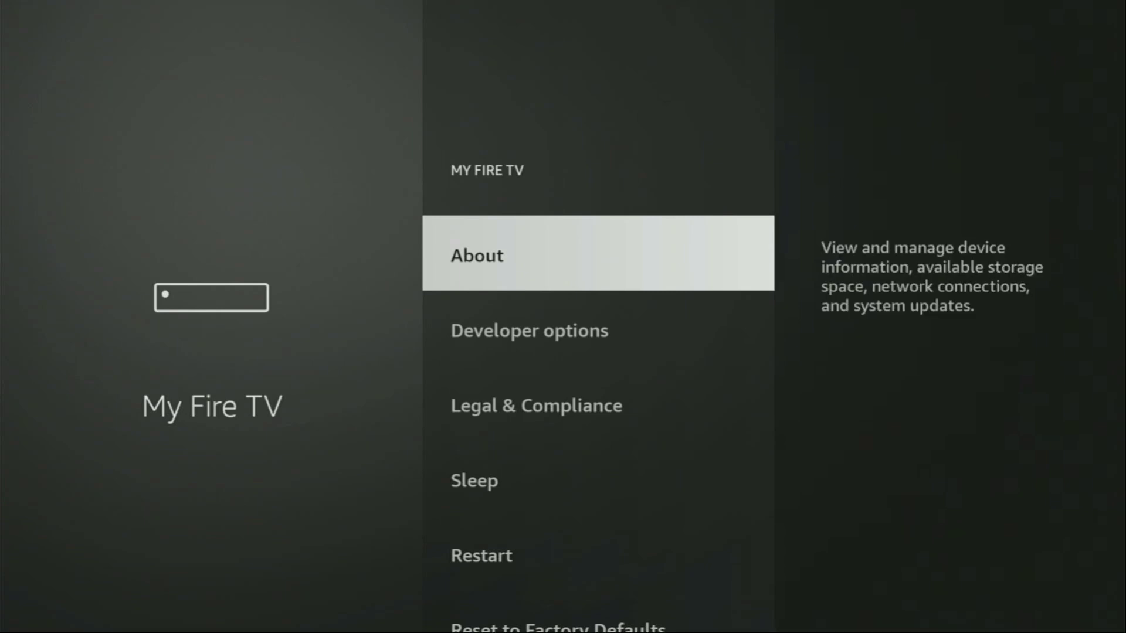
# Step: In Developer options, toggle ADB debugging off and back on, and open Install unknown apps
pyautogui.press('Down')
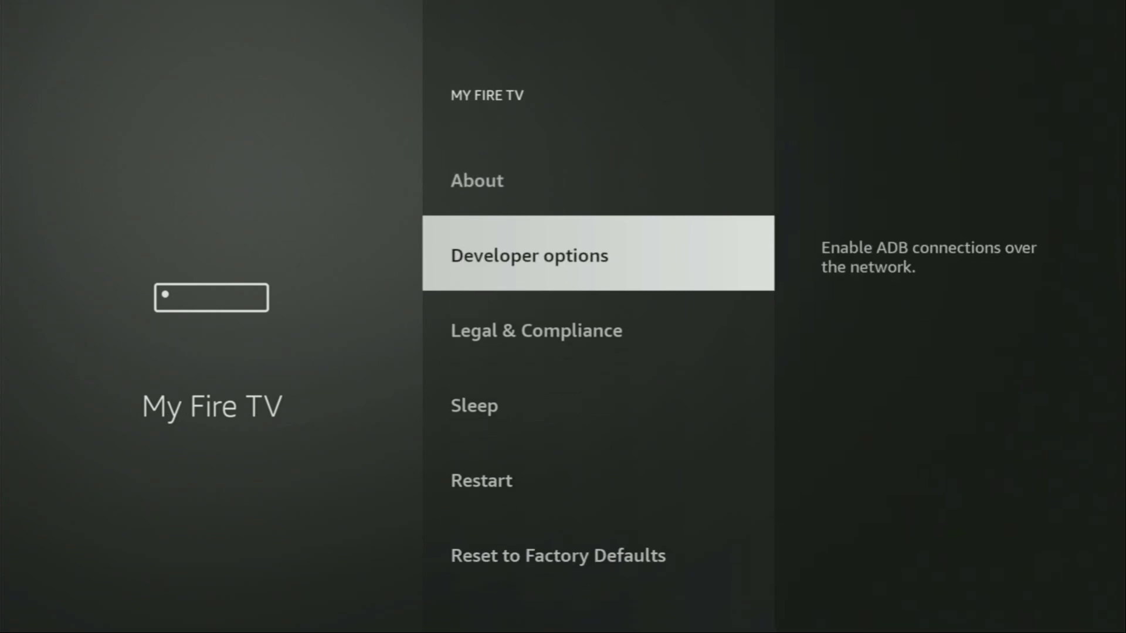
pyautogui.press('Return')
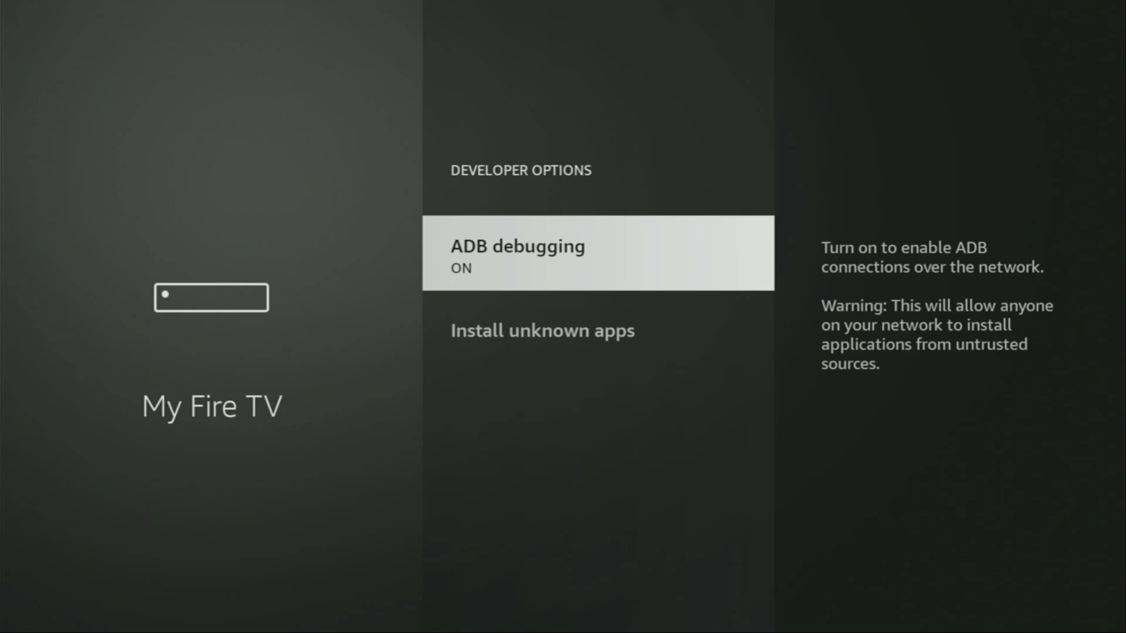
pyautogui.press('Return')
pyautogui.press('Return')
pyautogui.press('Down')
pyautogui.press('Return')
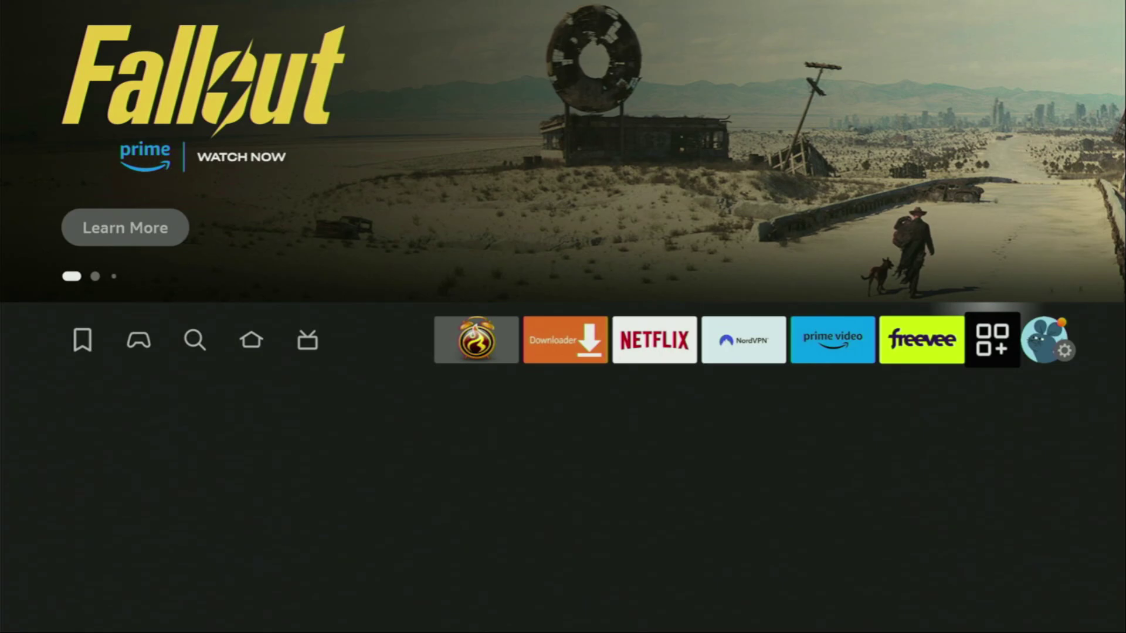
# Step: Open the full apps list from the home screen and launch NordVPN
pyautogui.press('Return')
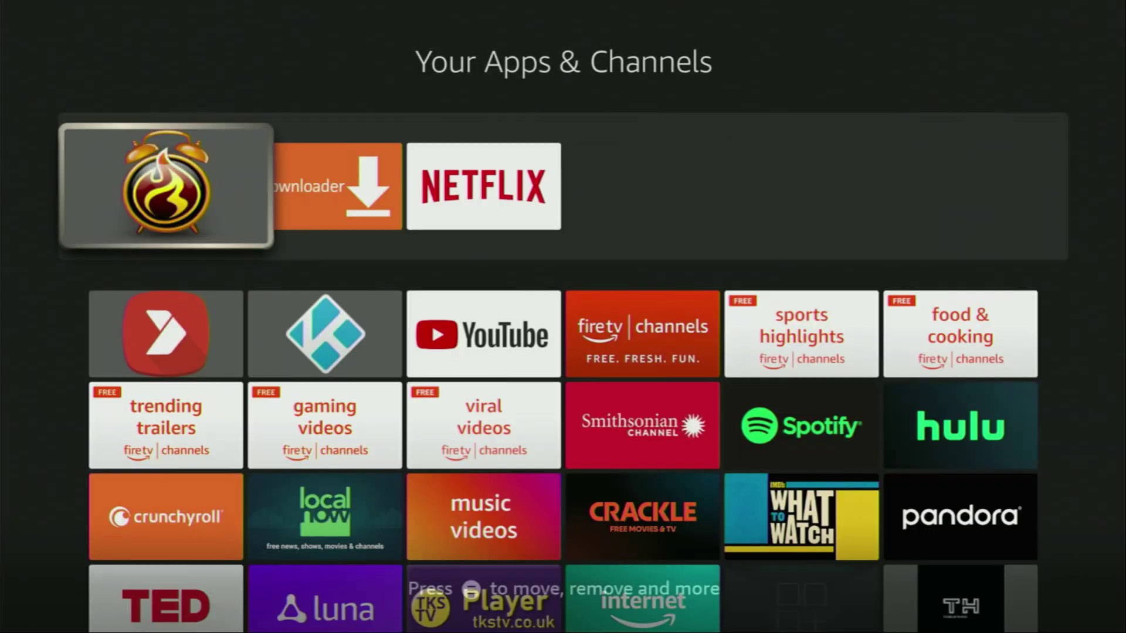
pyautogui.press('Right')
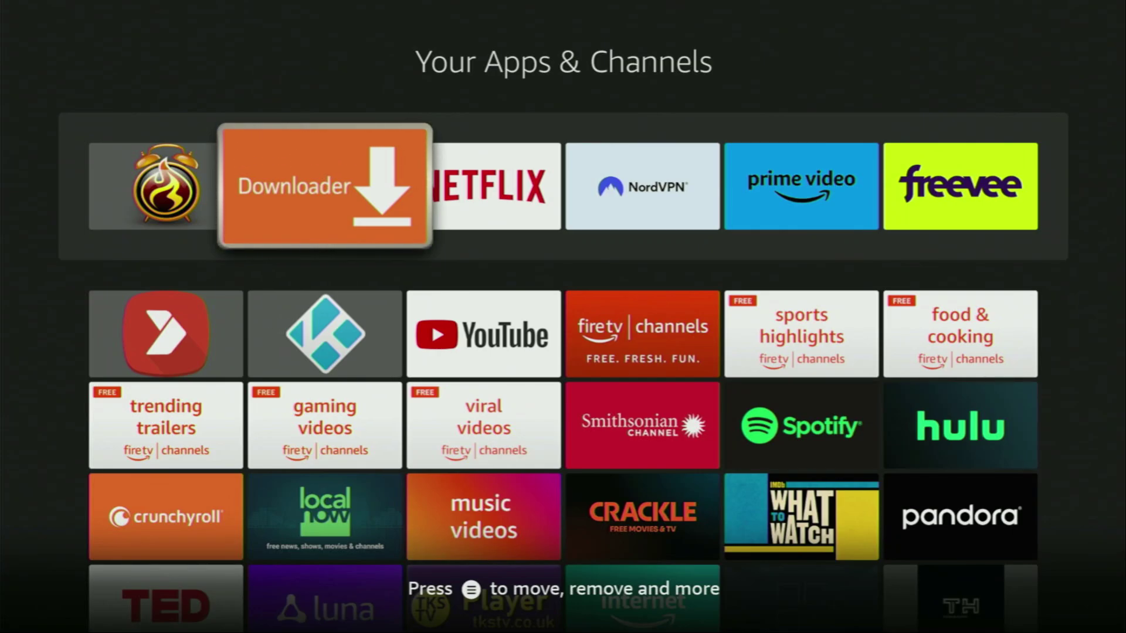
pyautogui.press('Right')
pyautogui.press('Right')
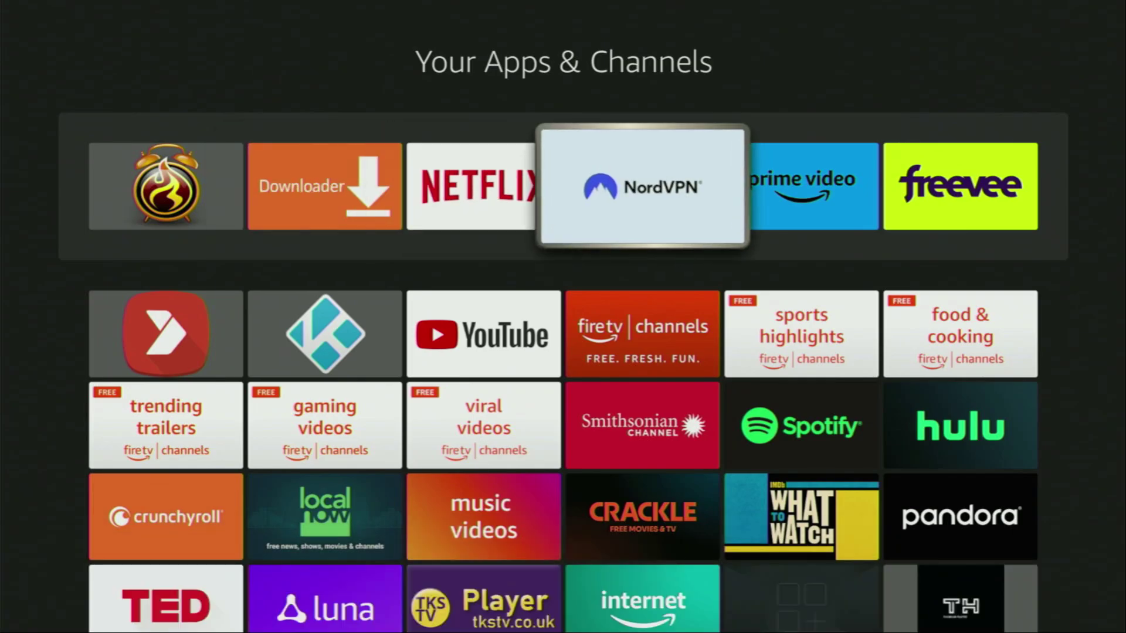
pyautogui.press('Return')
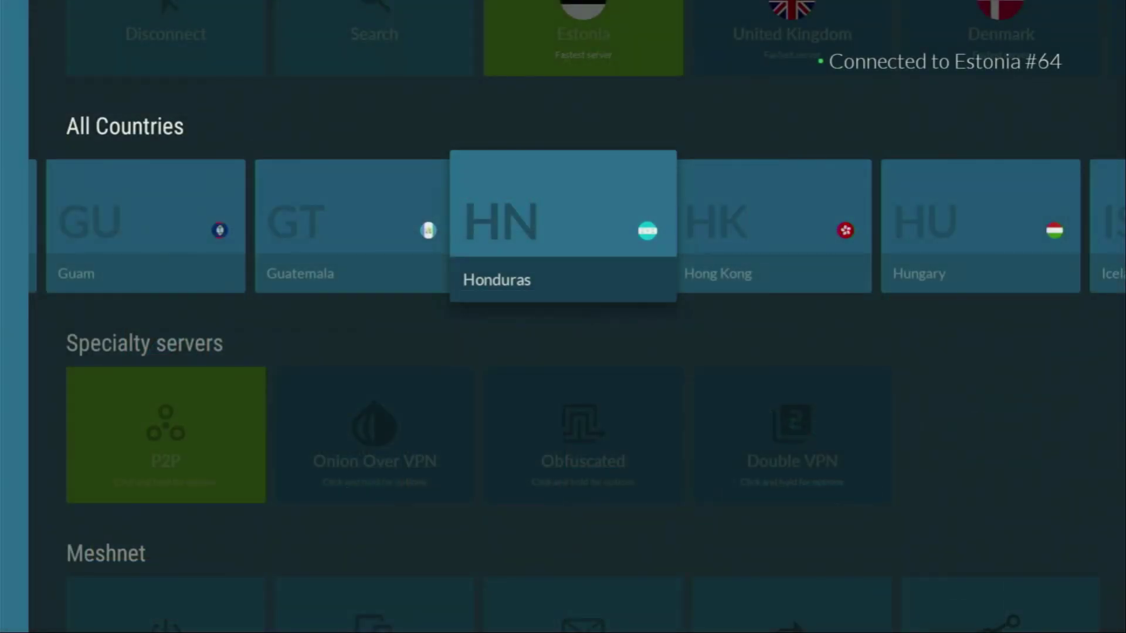
# Step: Look through the fastest-server countries in NordVPN's Home row and return to All Countries
pyautogui.press('Up')
pyautogui.press('Right')
pyautogui.press('Right')
pyautogui.press('Right')
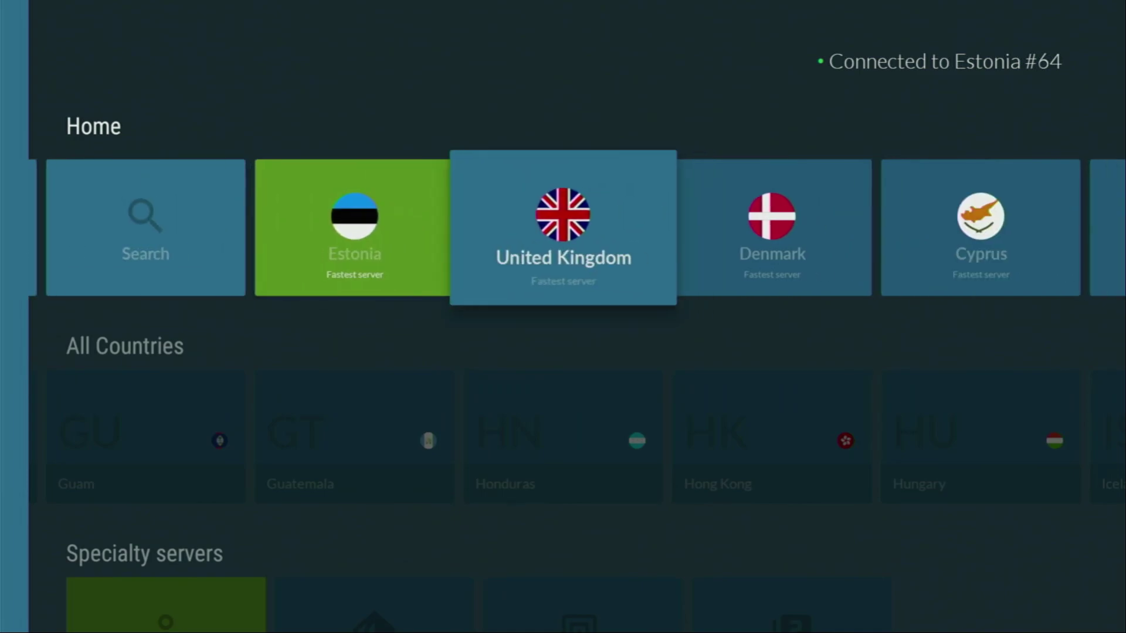
pyautogui.press('Right')
pyautogui.press('Right')
pyautogui.press('Right')
pyautogui.press('Down')
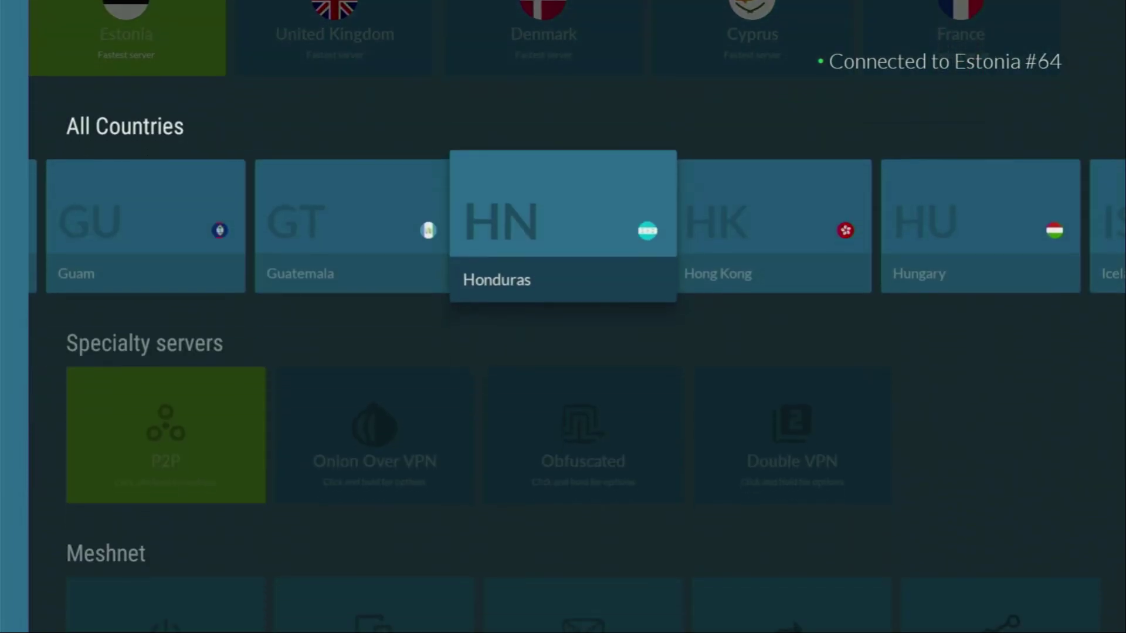
# Step: Browse the All Countries servers from Honduras to Jersey, and go back to the Home row
pyautogui.press('Right')
pyautogui.press('Right')
pyautogui.press('Right')
pyautogui.press('Right')
pyautogui.press('Right')
pyautogui.press('Right')
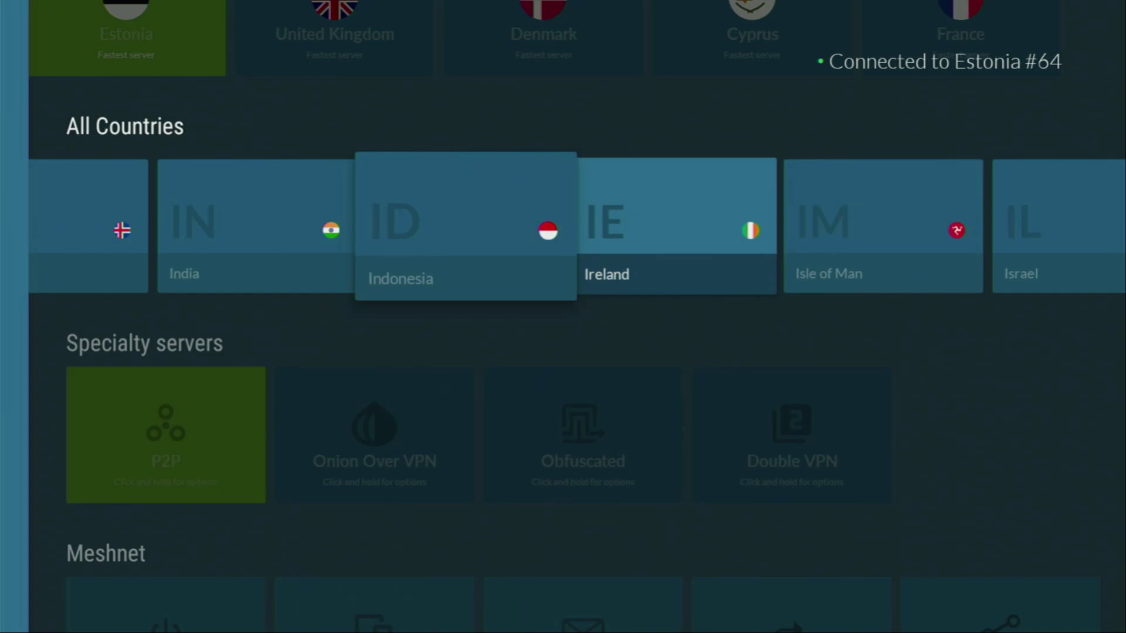
pyautogui.press('Right')
pyautogui.press('Right')
pyautogui.press('Right')
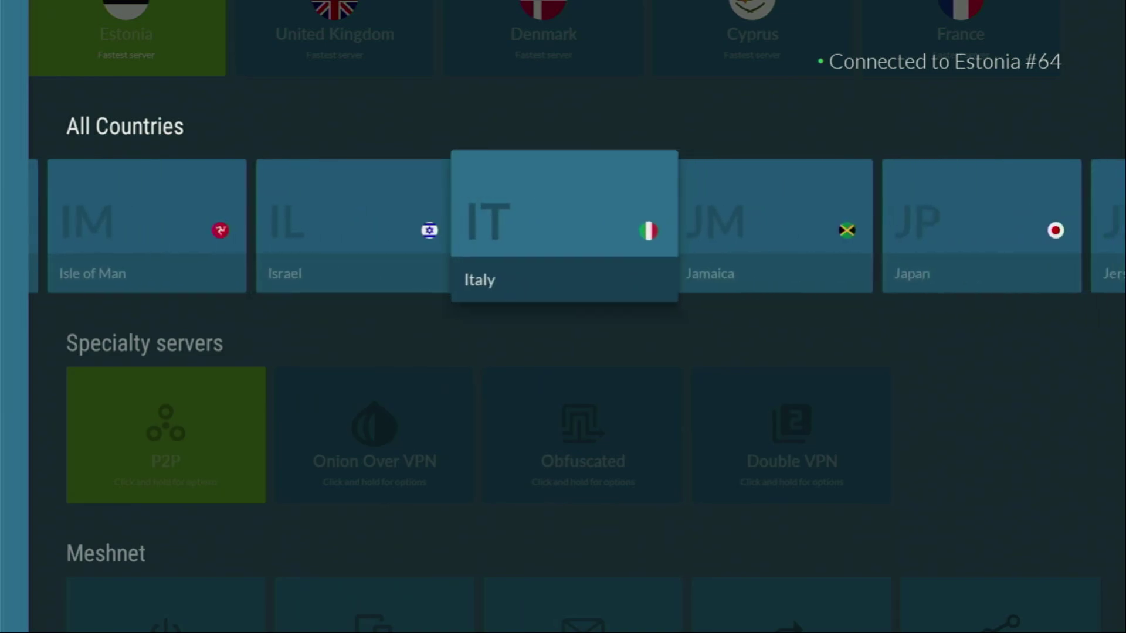
pyautogui.press('Right')
pyautogui.press('Right')
pyautogui.press('Right')
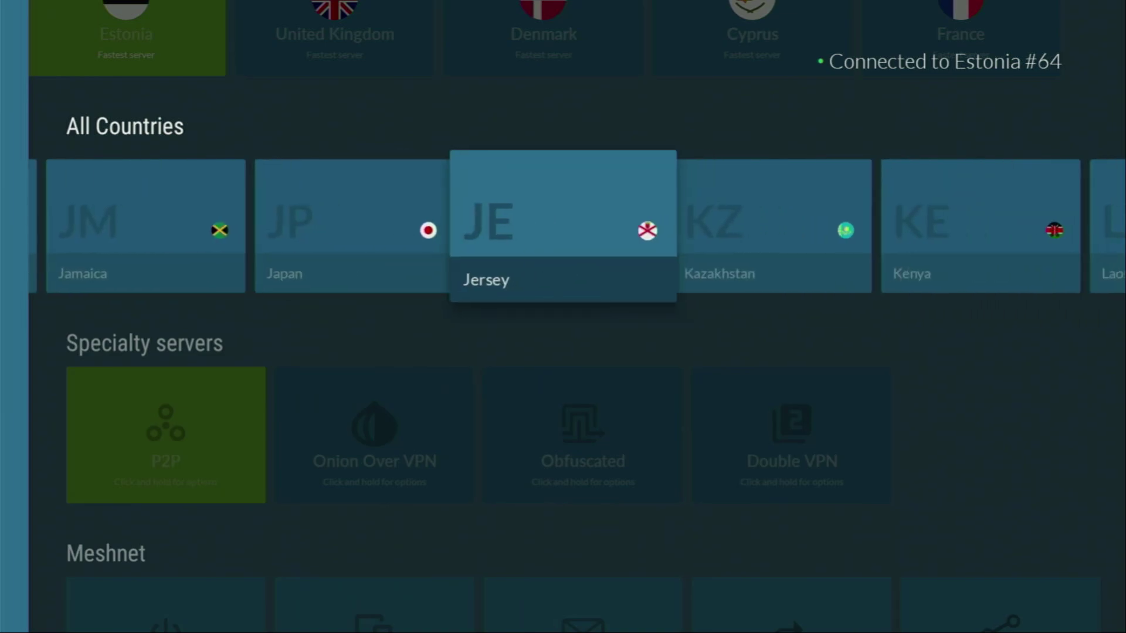
pyautogui.press('Up')
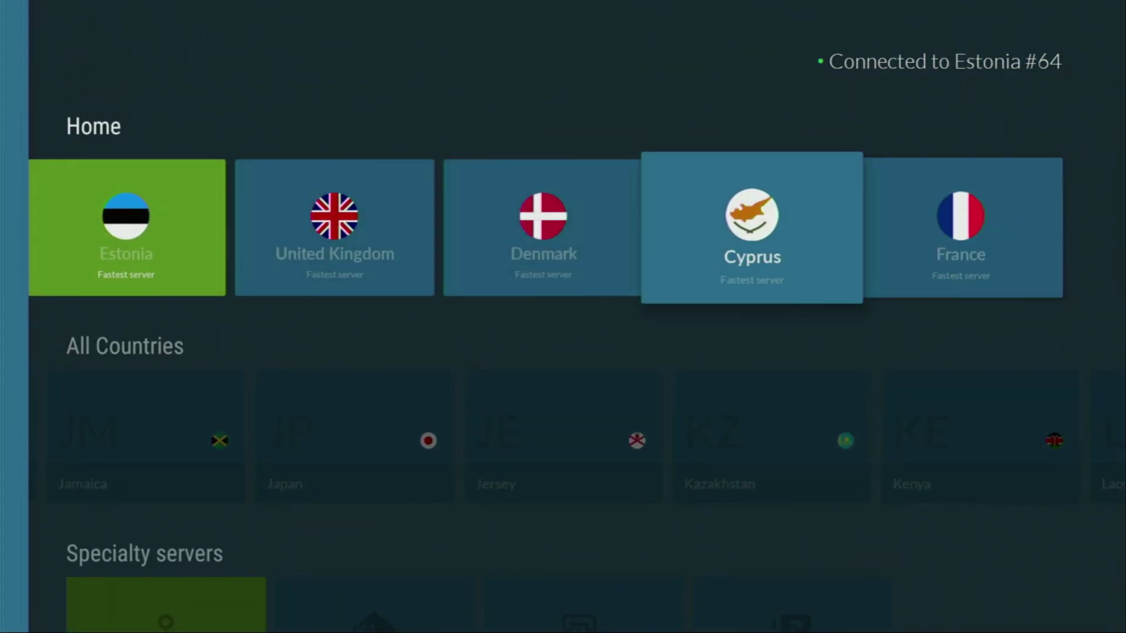
pyautogui.press('Left')
pyautogui.press('Left')
pyautogui.press('Left')
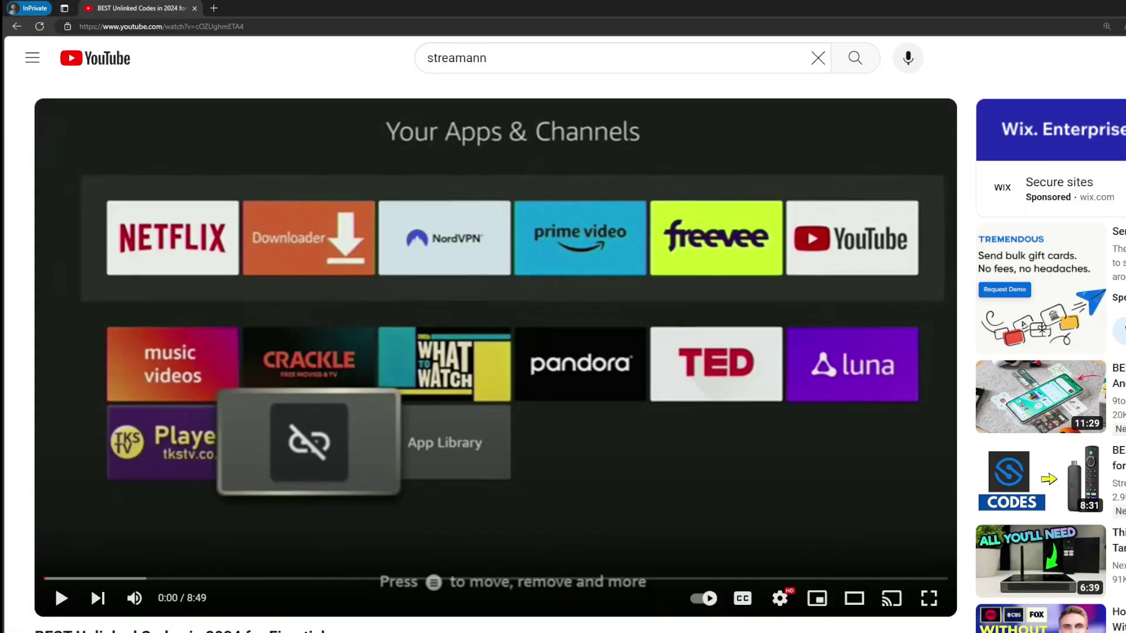
# Step: On the YouTube page of the Unlinked codes video, expand the description and go to the pinned comment
pyautogui.scroll(-5, 503, 553)
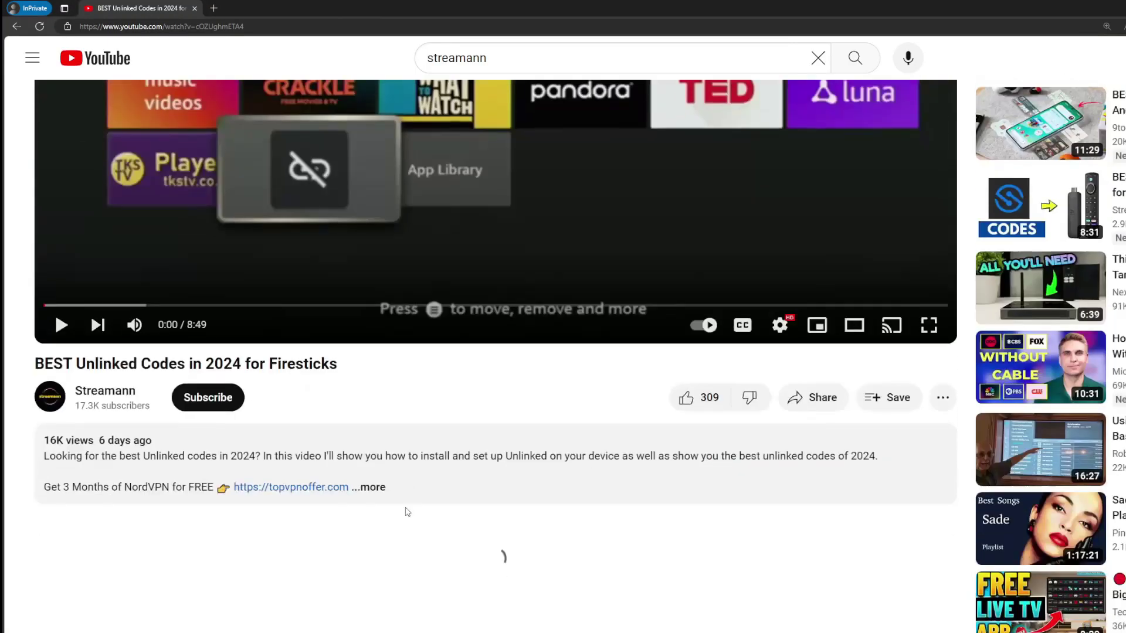
pyautogui.click(405, 354)
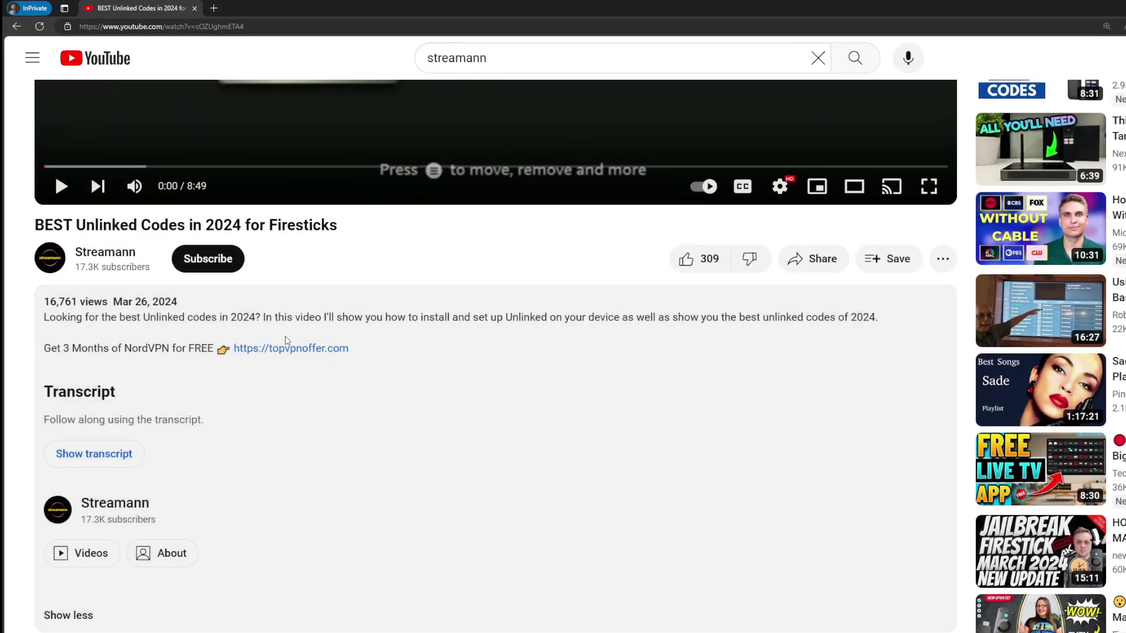
pyautogui.scroll(-5, 282, 384)
pyautogui.moveTo(385, 489); pyautogui.dragTo(268, 491)
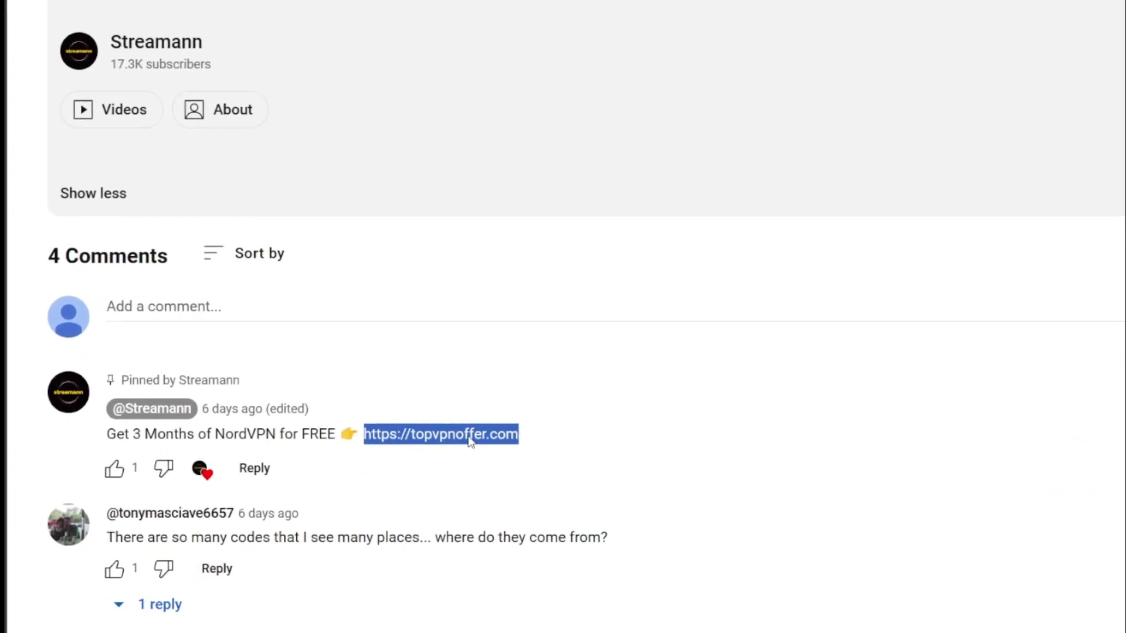
pyautogui.click(437, 456)
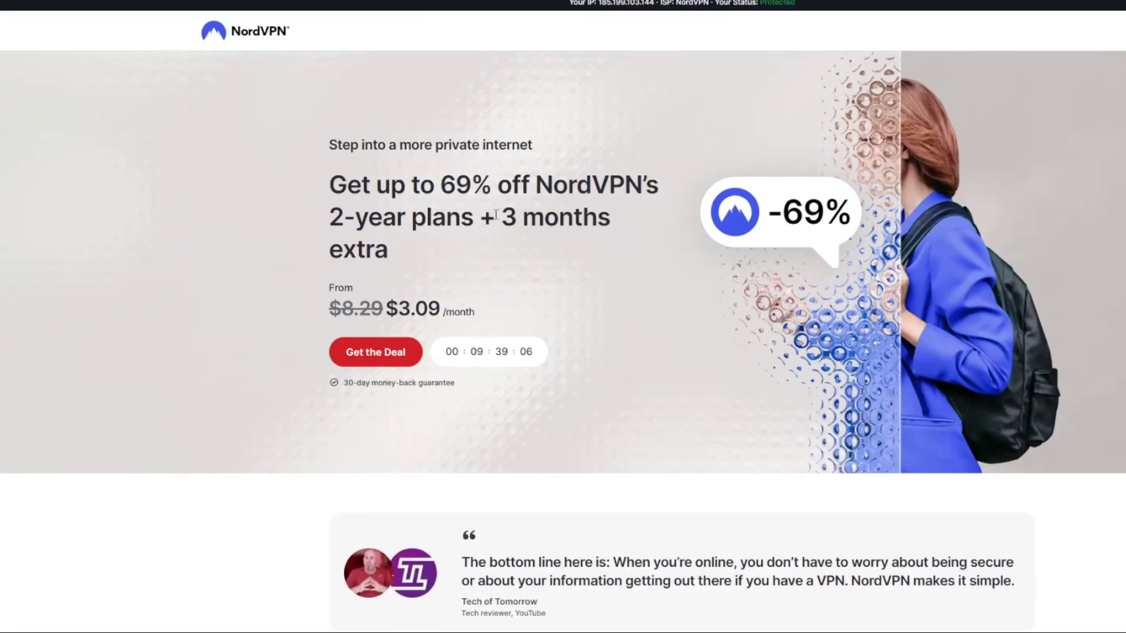
pyautogui.moveTo(496, 216); pyautogui.dragTo(613, 251)
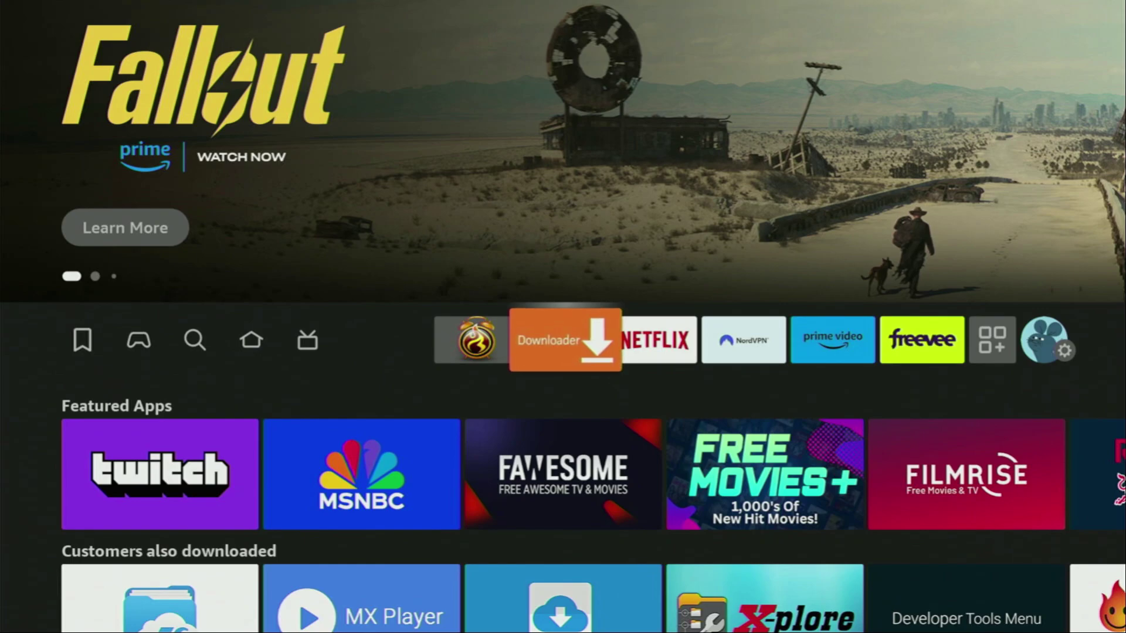
# Step: Launch Downloader from the Fire TV home screen and show its Home page
pyautogui.press('Return')
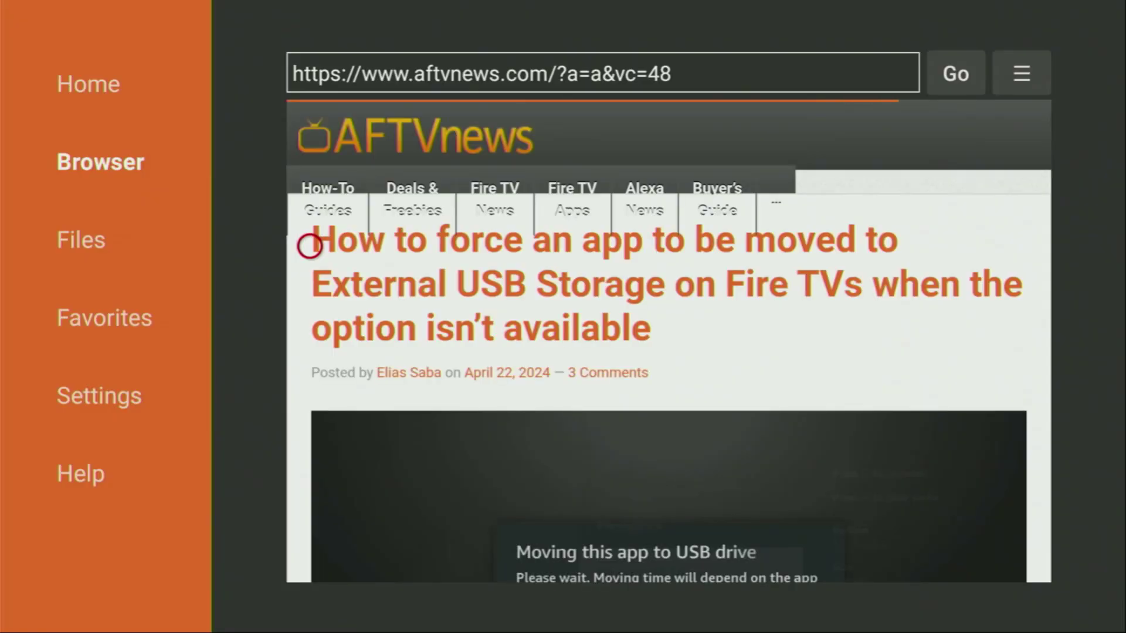
pyautogui.press('Right')
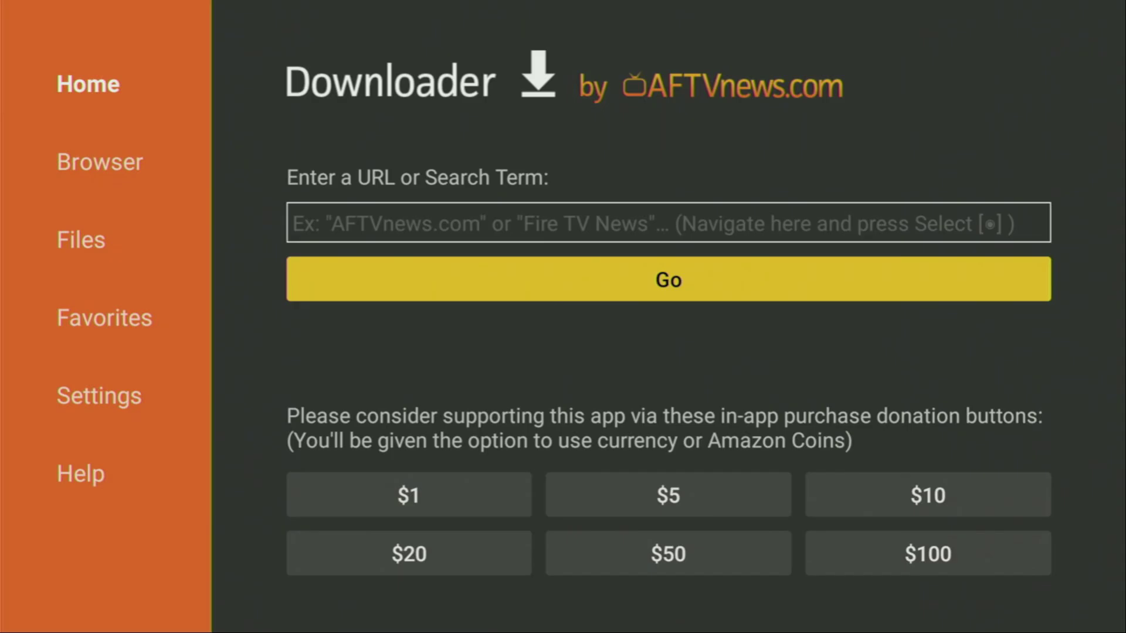
# Step: Enter the code 28907 in Downloader's URL field and go to its page
pyautogui.press('Return')
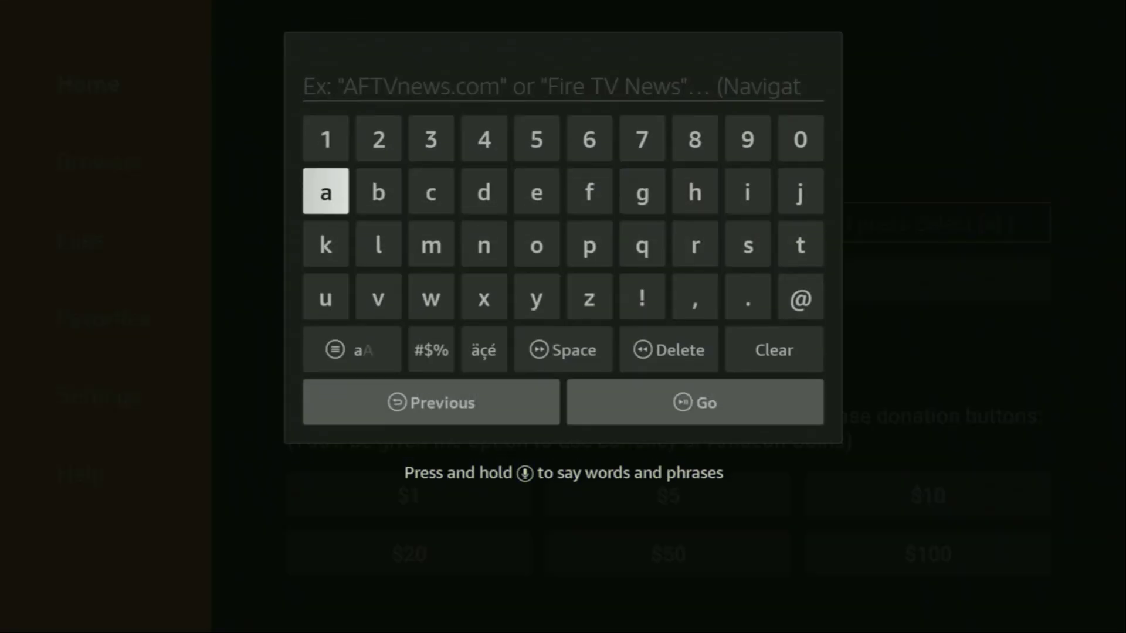
pyautogui.press('Up')
pyautogui.press('Right')
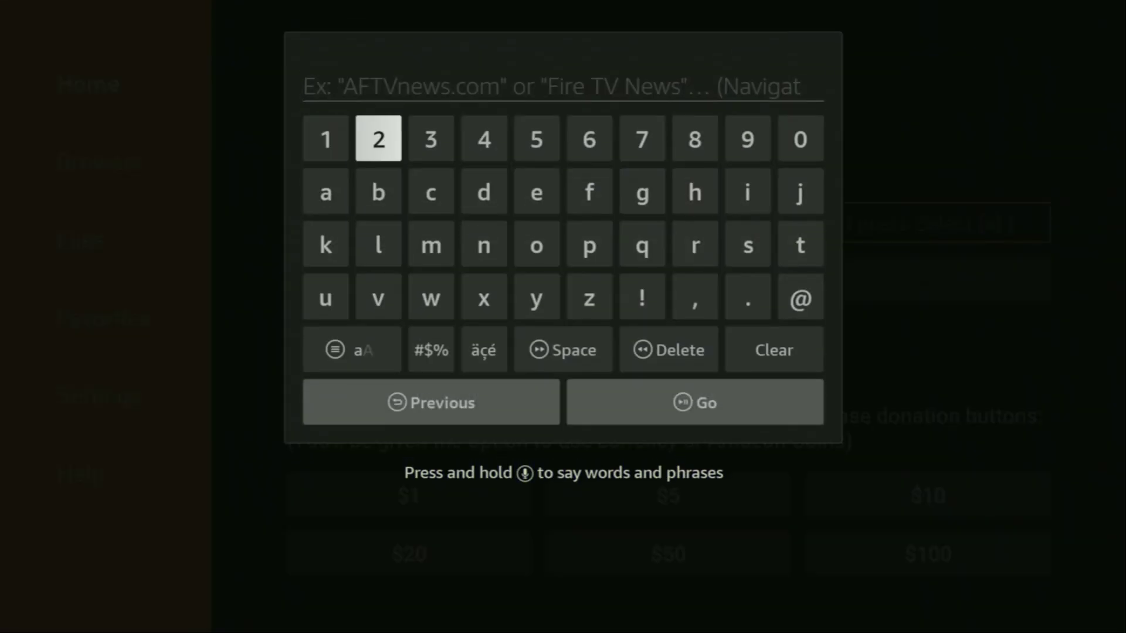
pyautogui.press('Return')
pyautogui.press('Left')
pyautogui.press('Left')
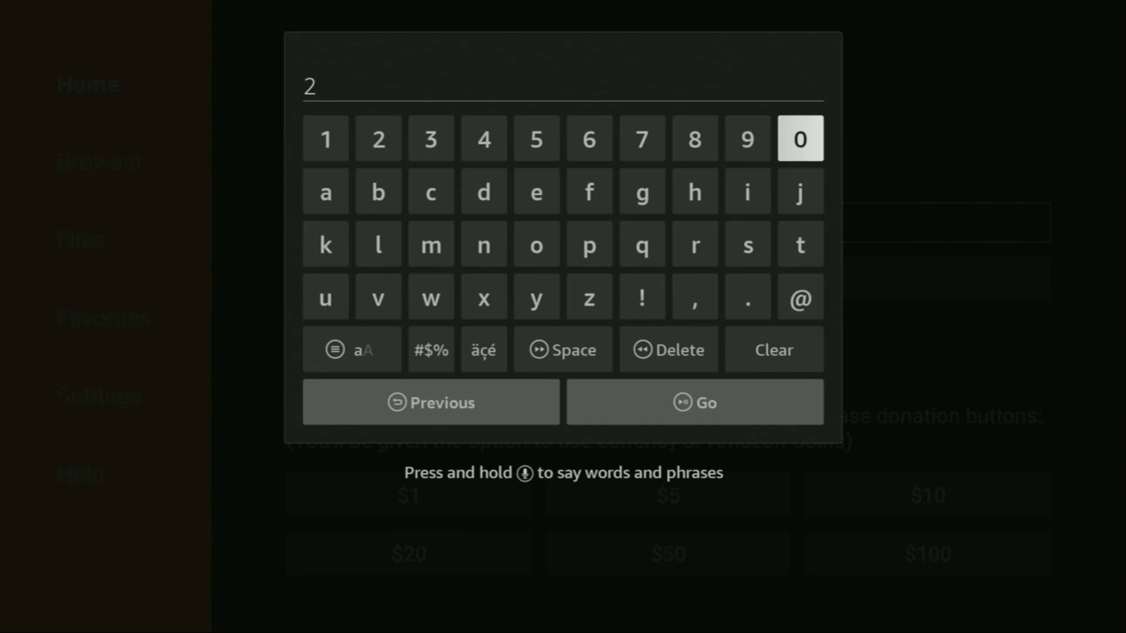
pyautogui.press('Left')
pyautogui.press('Left')
pyautogui.press('Return')
pyautogui.press('Right')
pyautogui.press('Return')
pyautogui.press('Right')
pyautogui.press('Return')
pyautogui.press('Left')
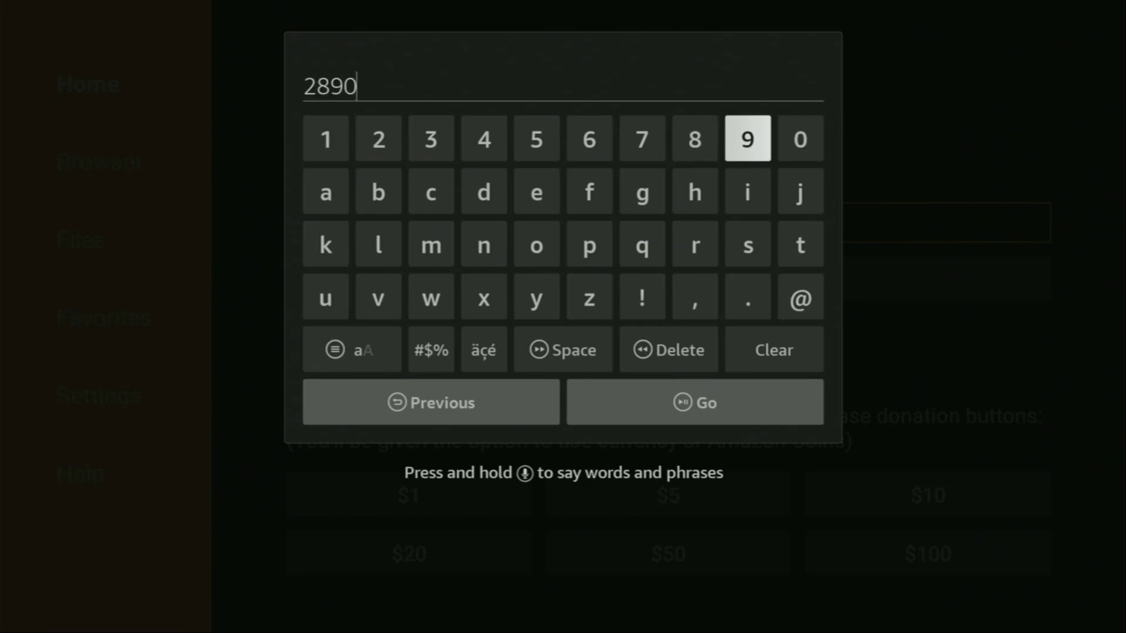
pyautogui.press('Left')
pyautogui.press('Left')
pyautogui.press('Return')
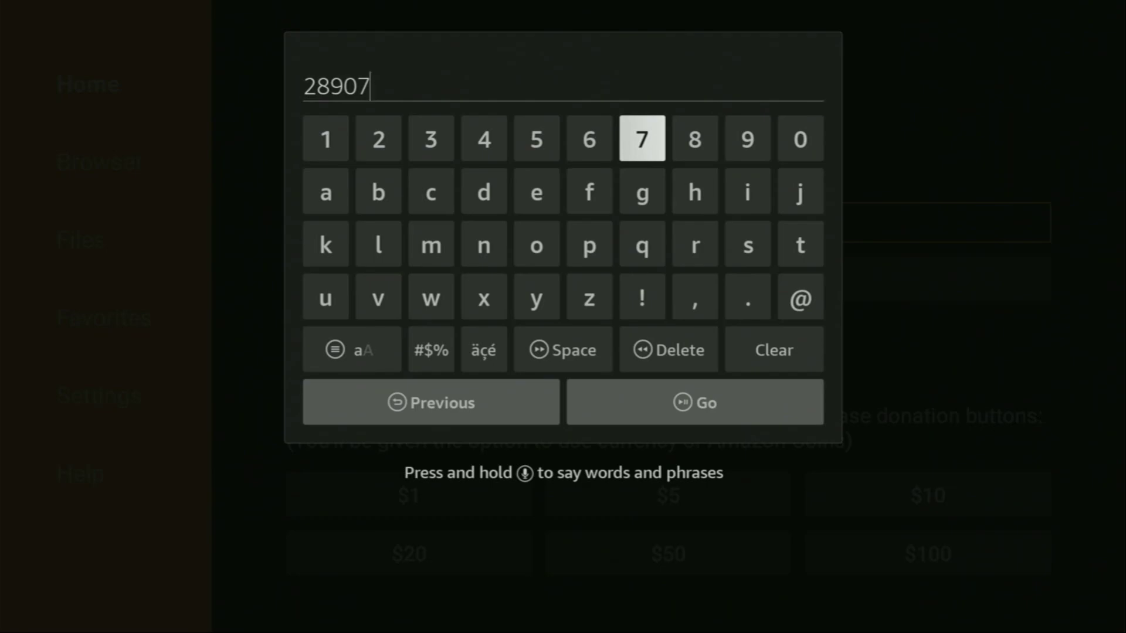
pyautogui.press('Down')
pyautogui.press('Down')
pyautogui.press('Down')
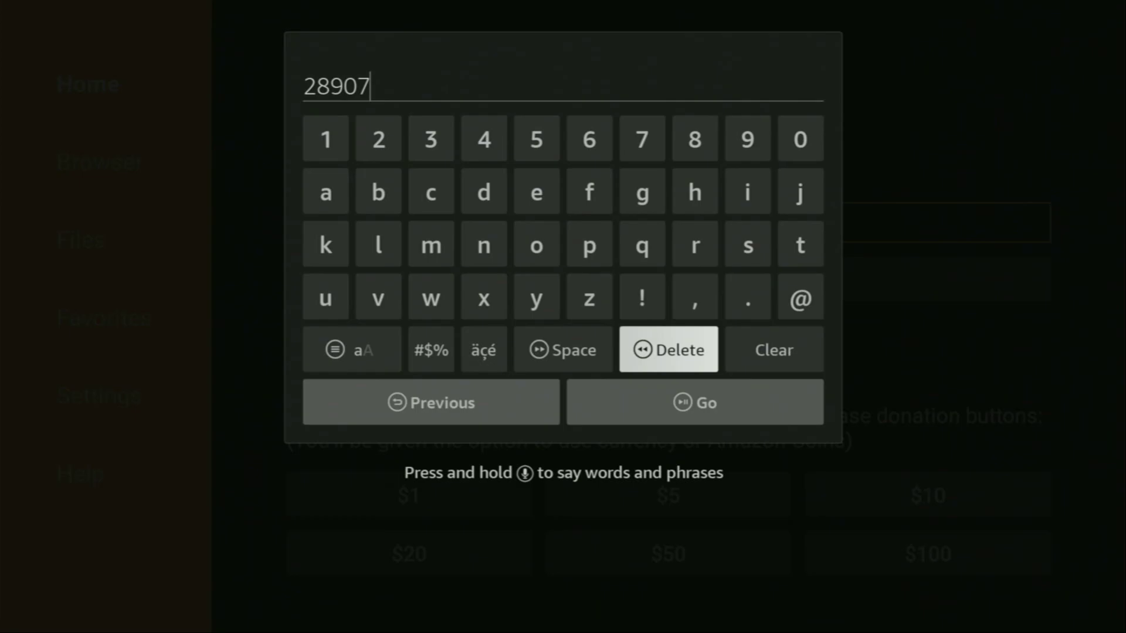
pyautogui.press('Down')
pyautogui.press('Return')
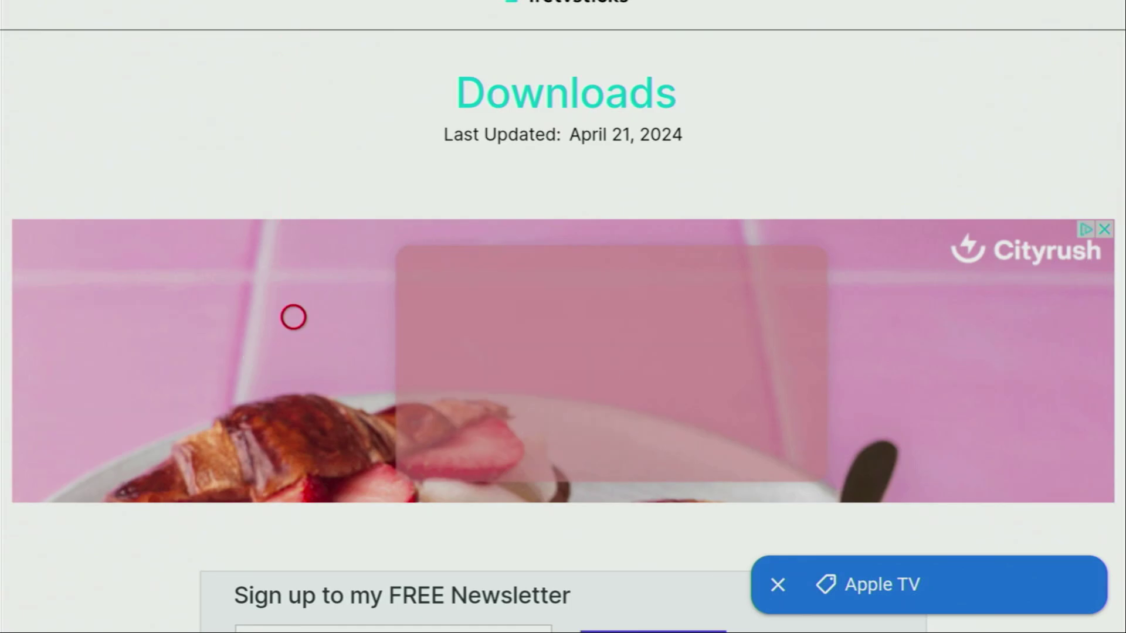
# Step: On the Downloads page, open OTT Navigator IPTV from the IPTV Players category and close the ad that covers it
pyautogui.scroll(-10, 291, 595)
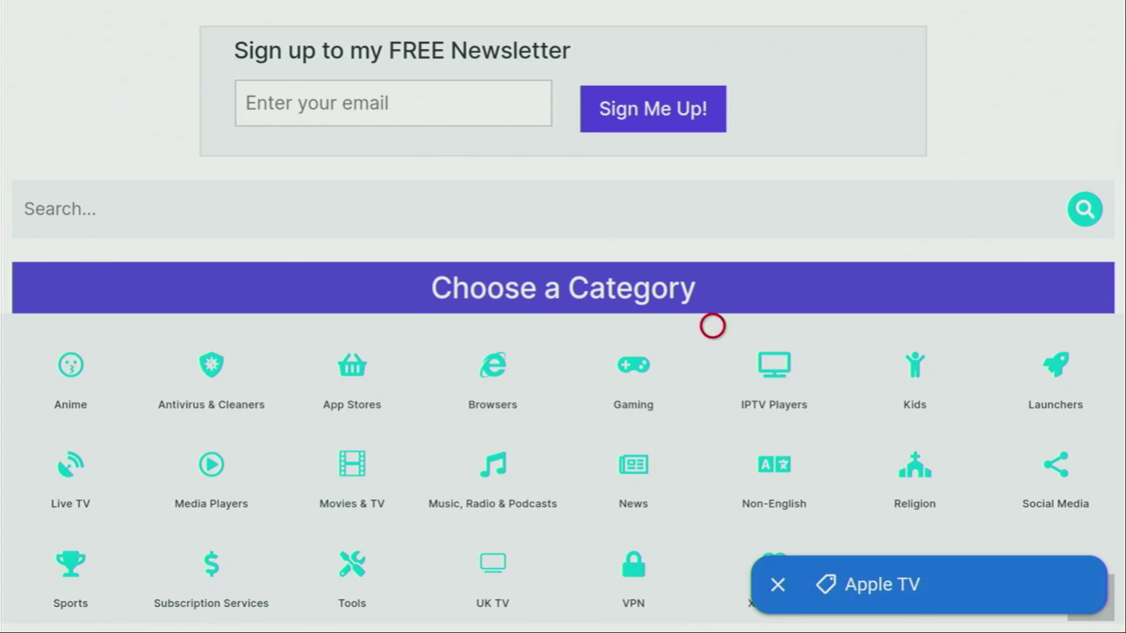
pyautogui.click(780, 365)
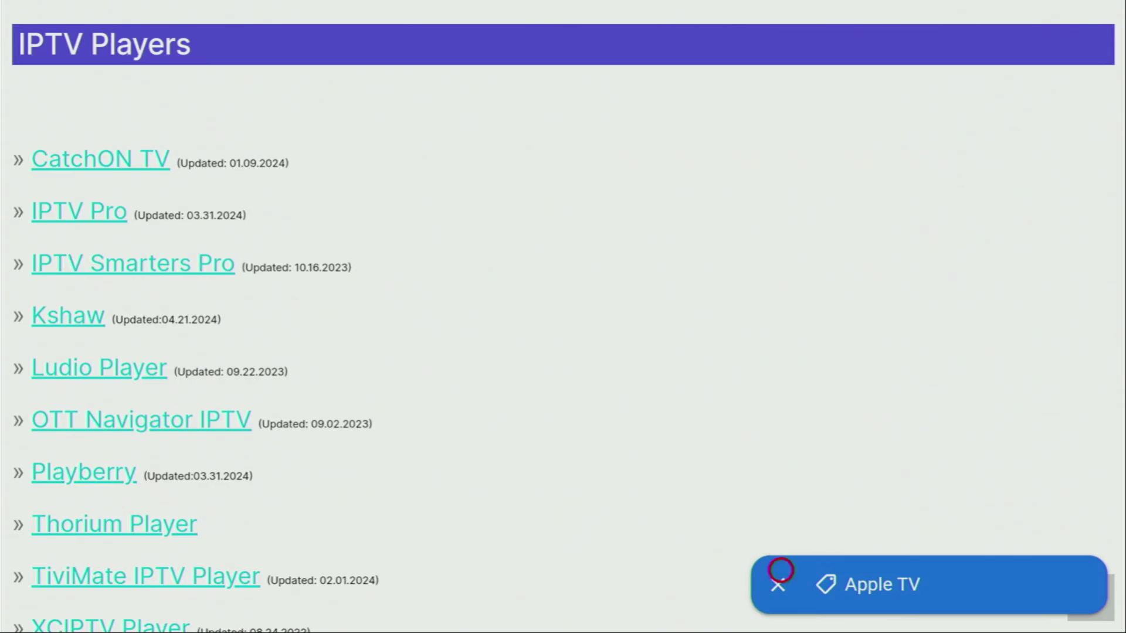
pyautogui.scroll(-7, 779, 586)
pyautogui.scroll(1, 389, 23)
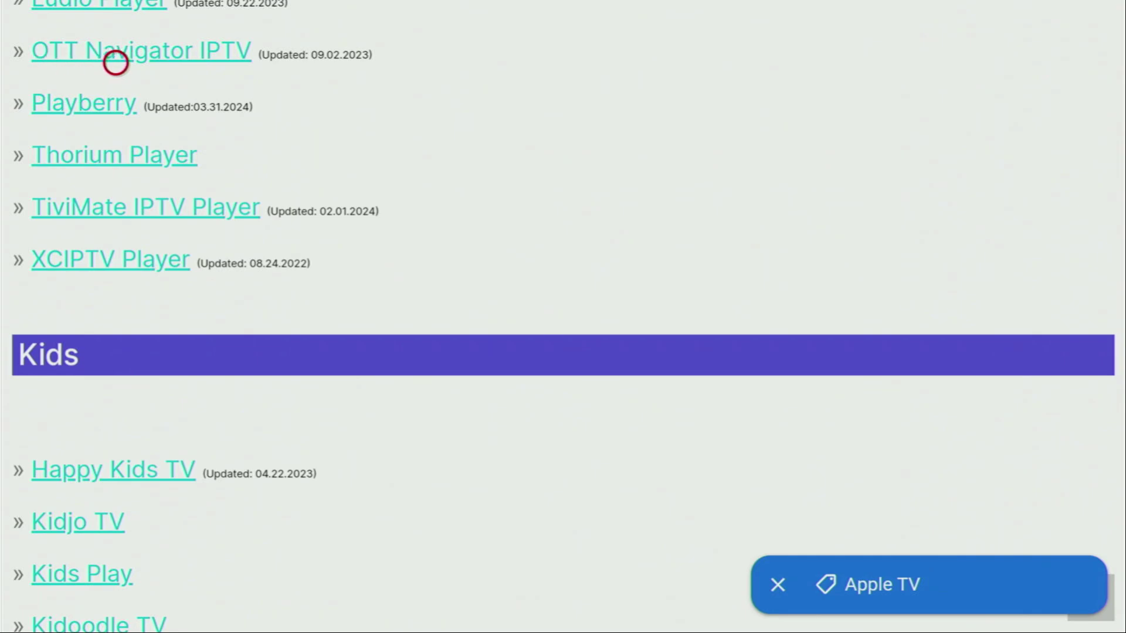
pyautogui.click(116, 62)
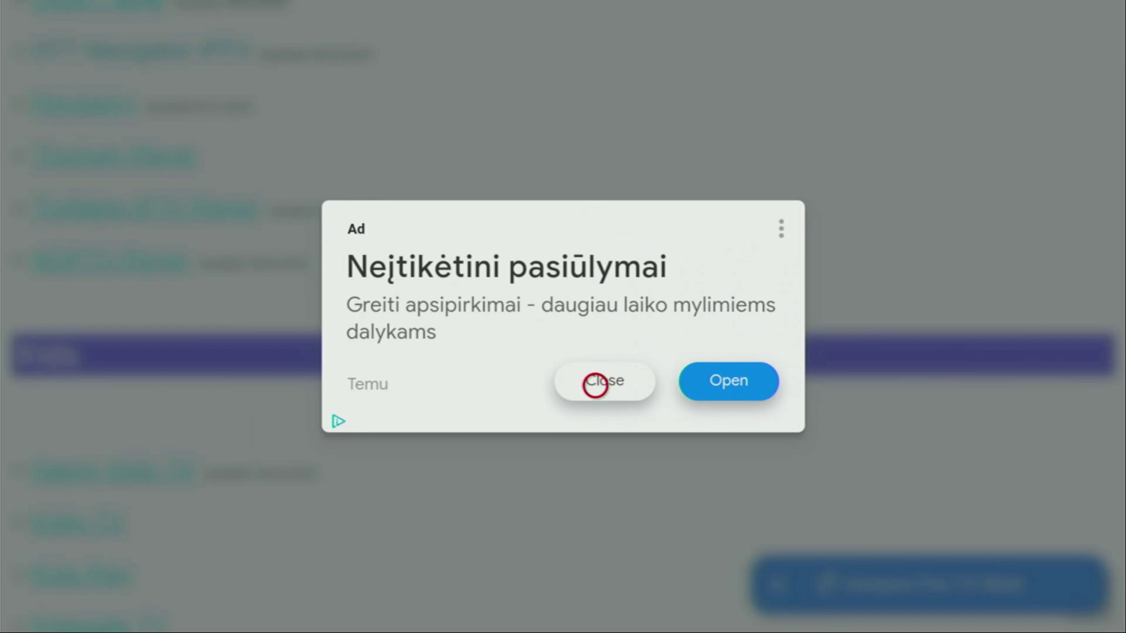
pyautogui.click(595, 385)
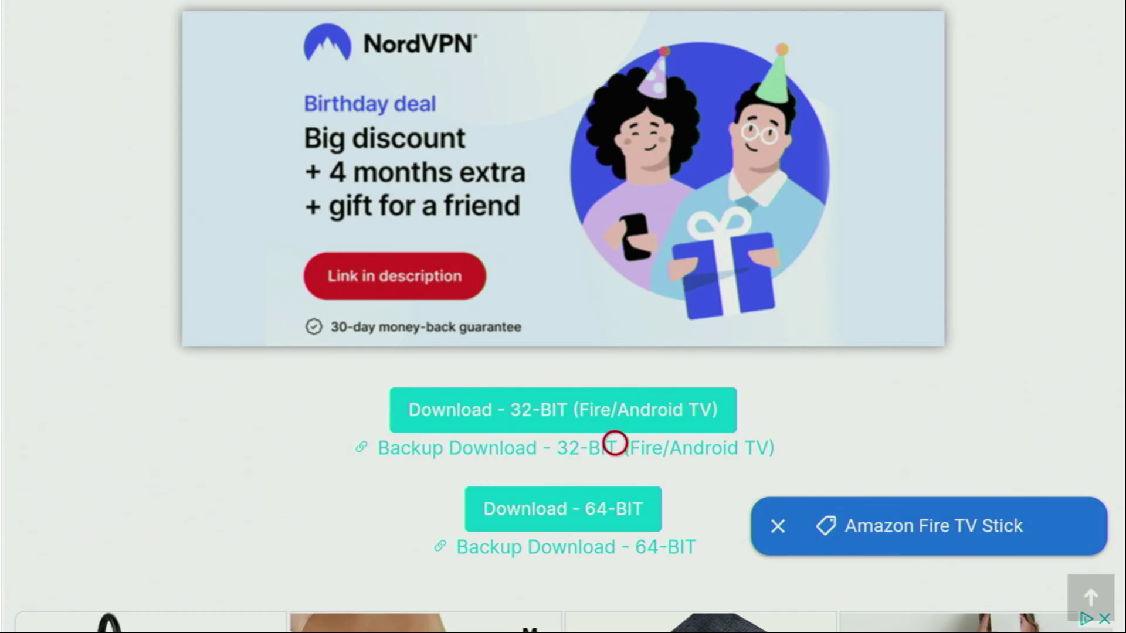
# Step: Download the 32-BIT (Fire/Android TV) version of OTT Navigator IPTV, install it, and leave the installer without opening the app
pyautogui.click(615, 414)
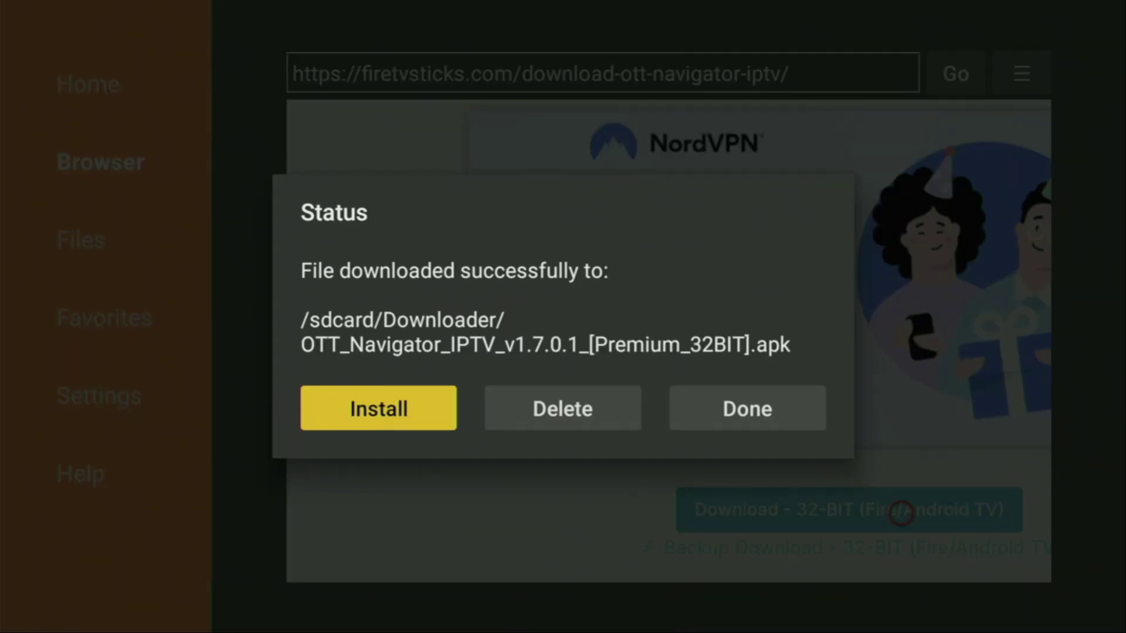
pyautogui.press('Return')
pyautogui.press('Right')
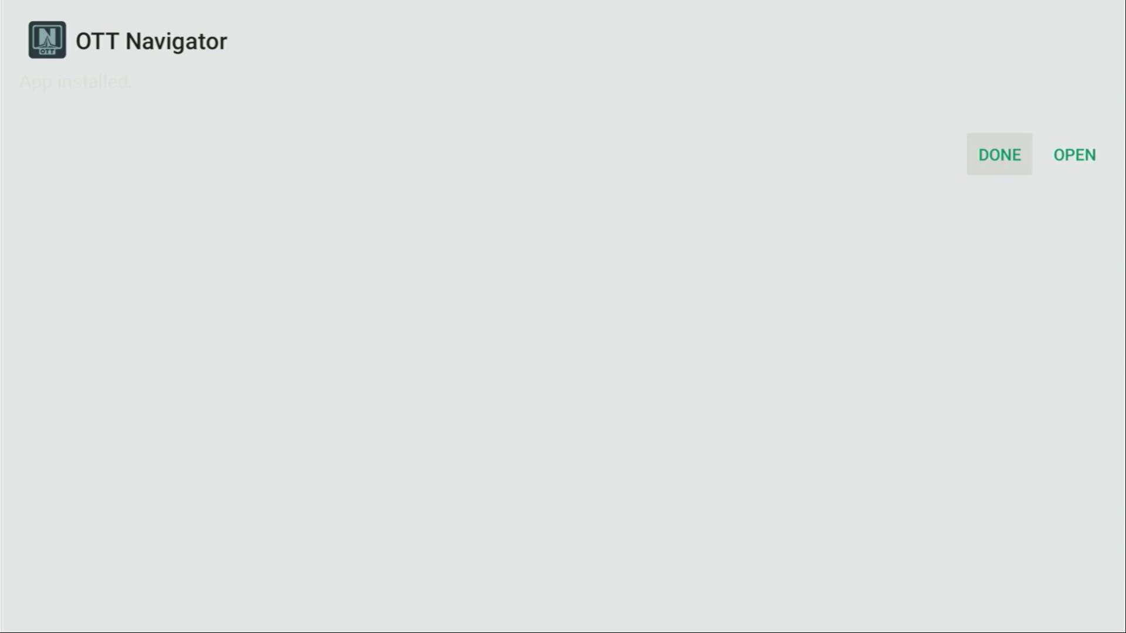
pyautogui.press('Return')
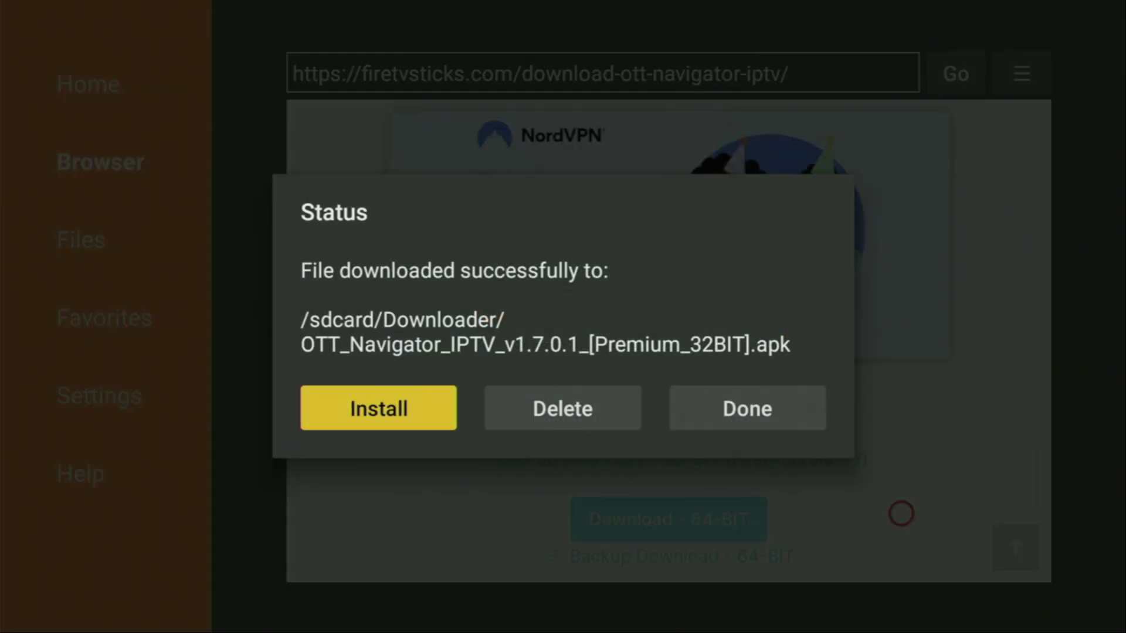
# Step: Delete the downloaded OTT_Navigator_IPTV_v1.7.0.1_[Premium_32BIT].apk file and confirm the deletion
pyautogui.press('Right')
pyautogui.press('Return')
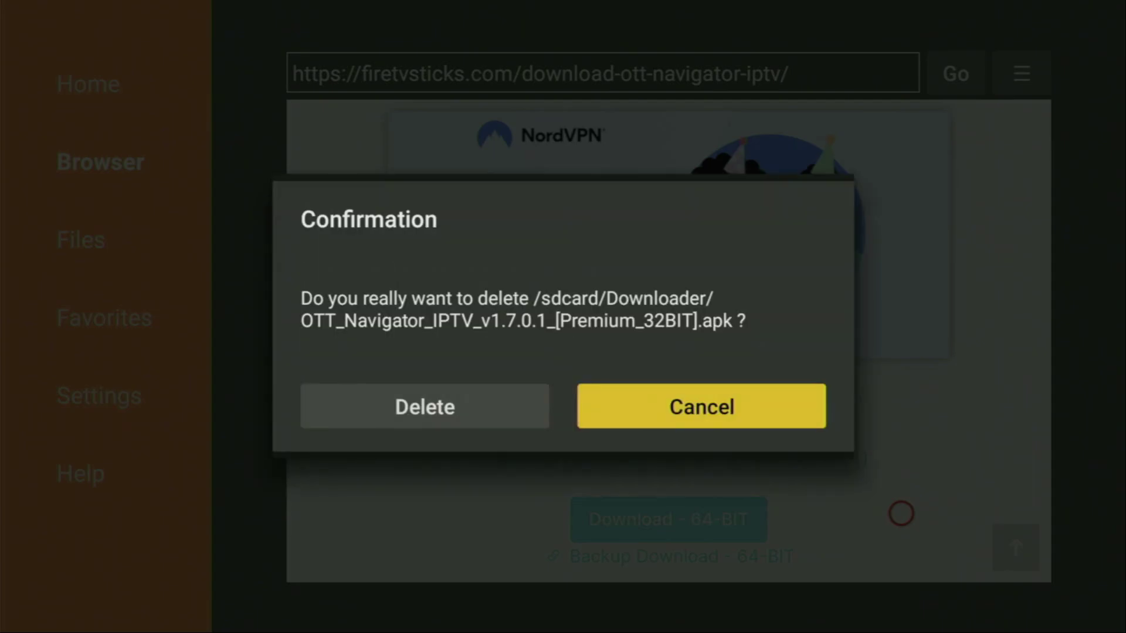
pyautogui.press('Left')
pyautogui.press('Return')
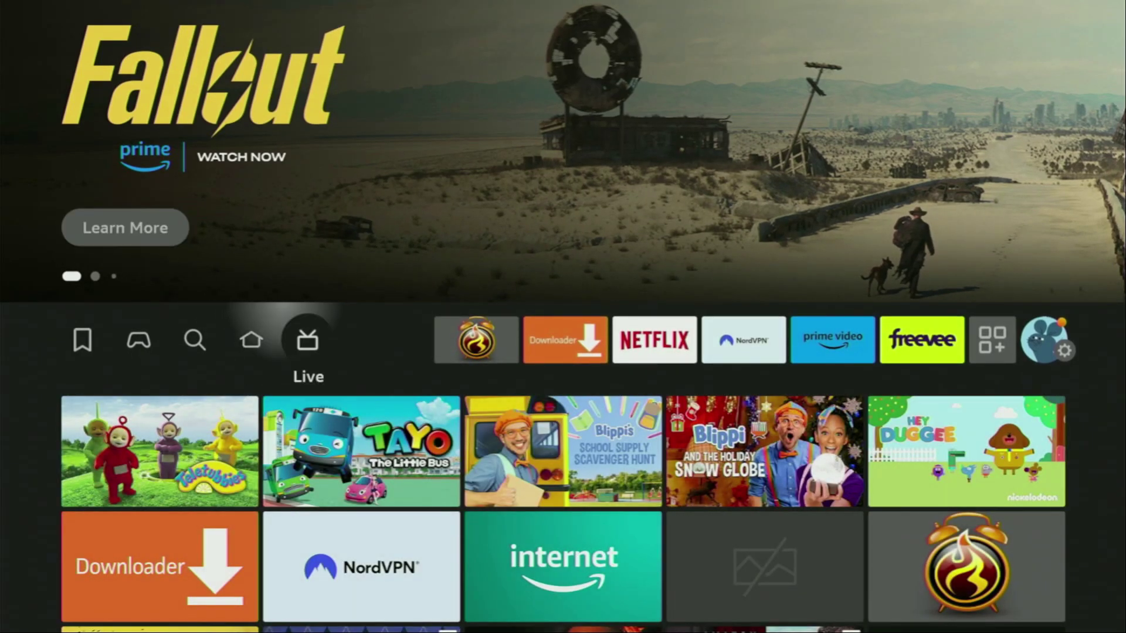
# Step: Open Your Apps & Channels from the Fire TV home screen and move OTT Navigator to the front
pyautogui.press('Right')
pyautogui.press('Right')
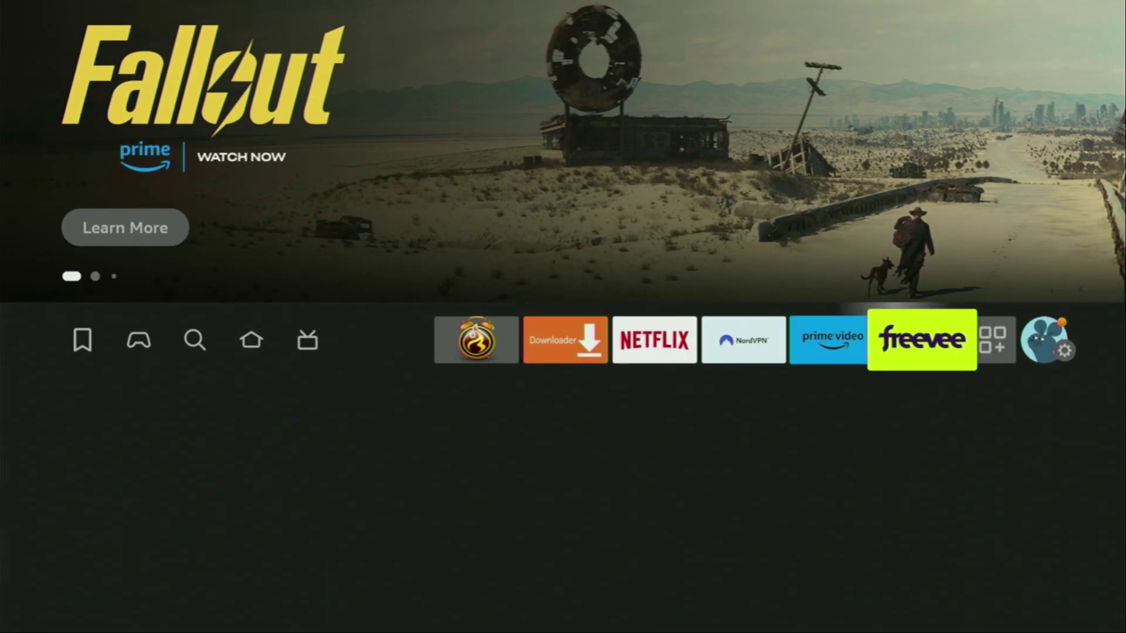
pyautogui.press('Return')
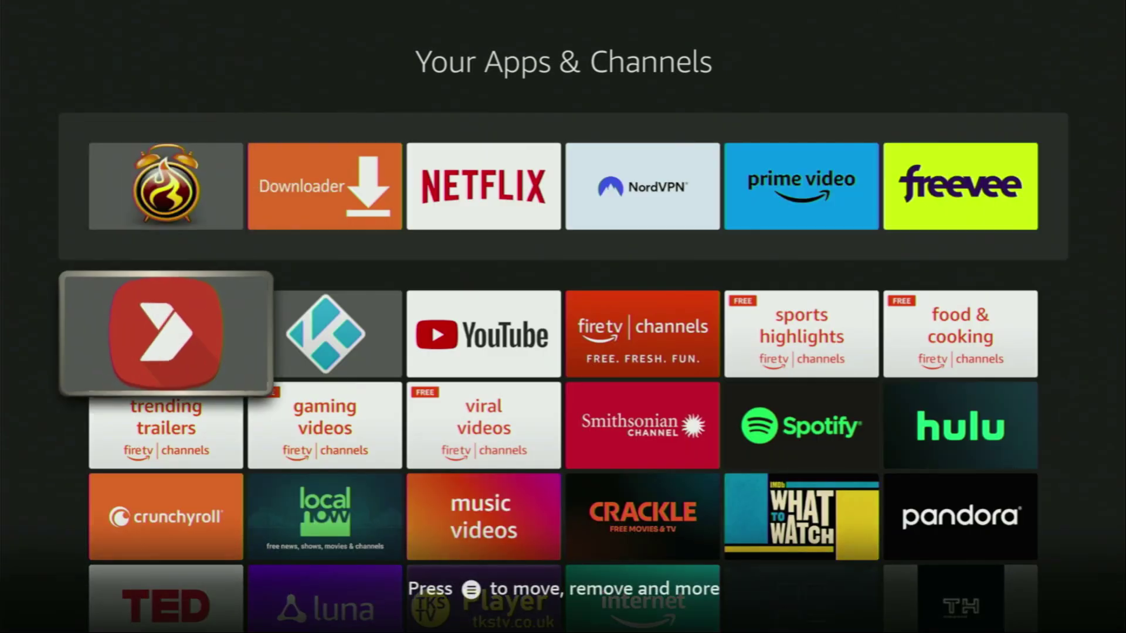
pyautogui.press('Down')
pyautogui.press('Down')
pyautogui.press('Down')
pyautogui.press('Down')
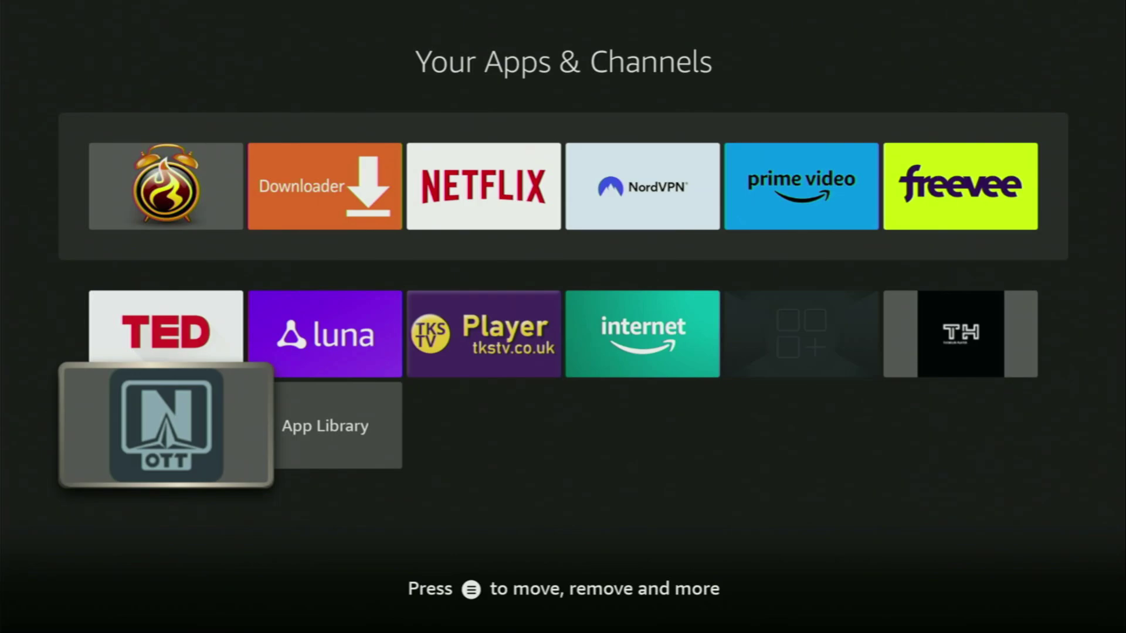
pyautogui.press('Menu')
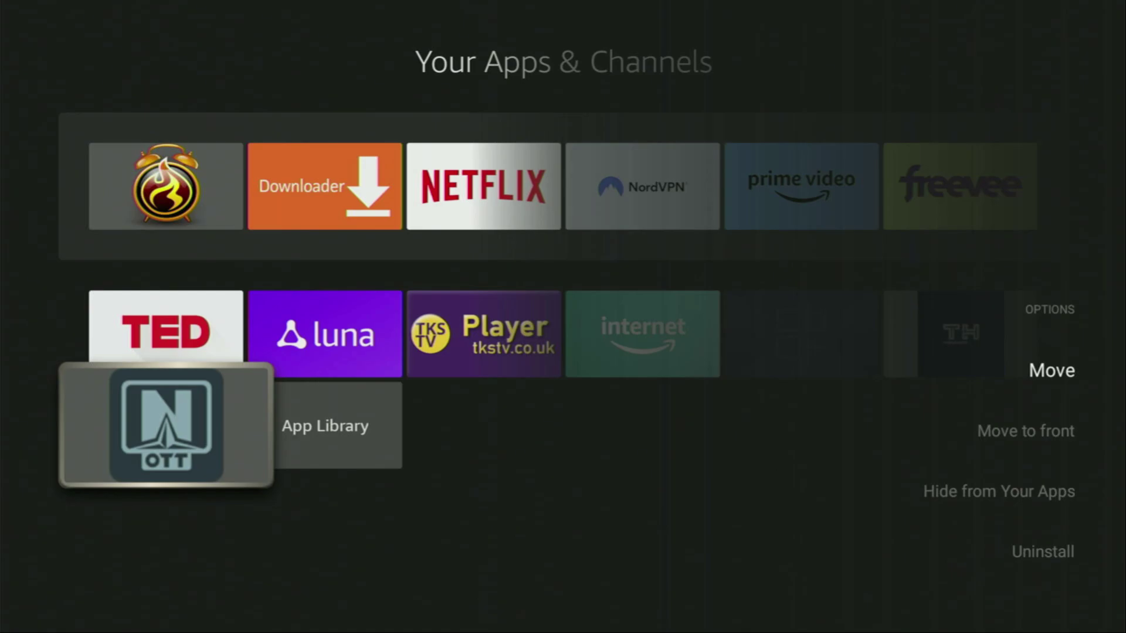
pyautogui.press('Down')
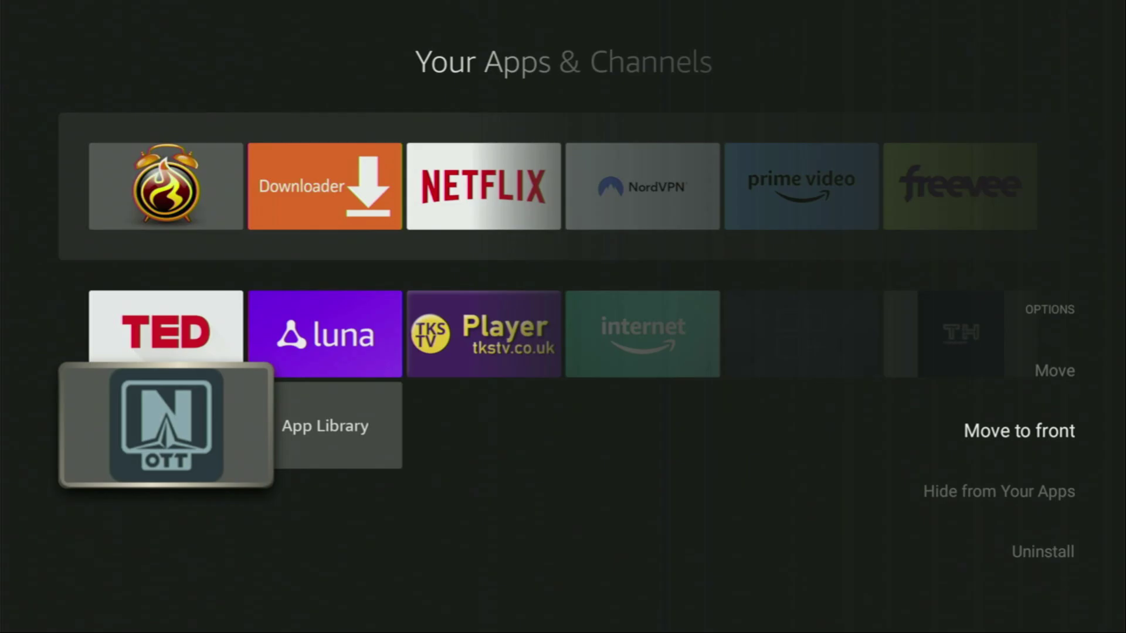
pyautogui.press('Return')
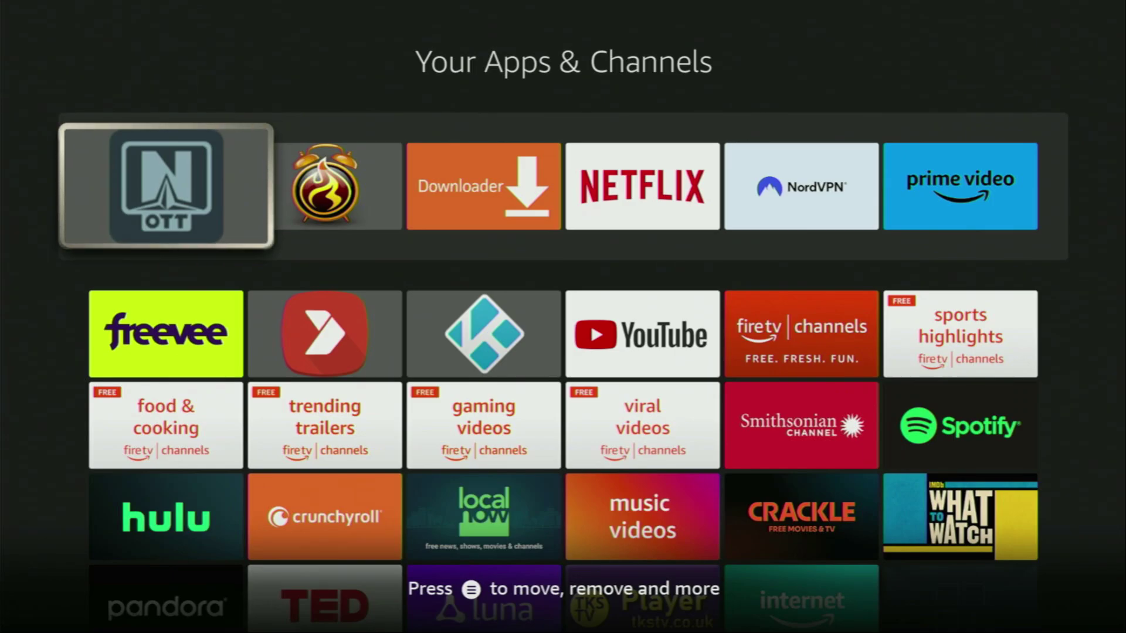
# Step: Go from OTT Navigator to the NordVPN tile in Your Apps & Channels
pyautogui.press('Right')
pyautogui.press('Right')
pyautogui.press('Right')
pyautogui.press('Right')
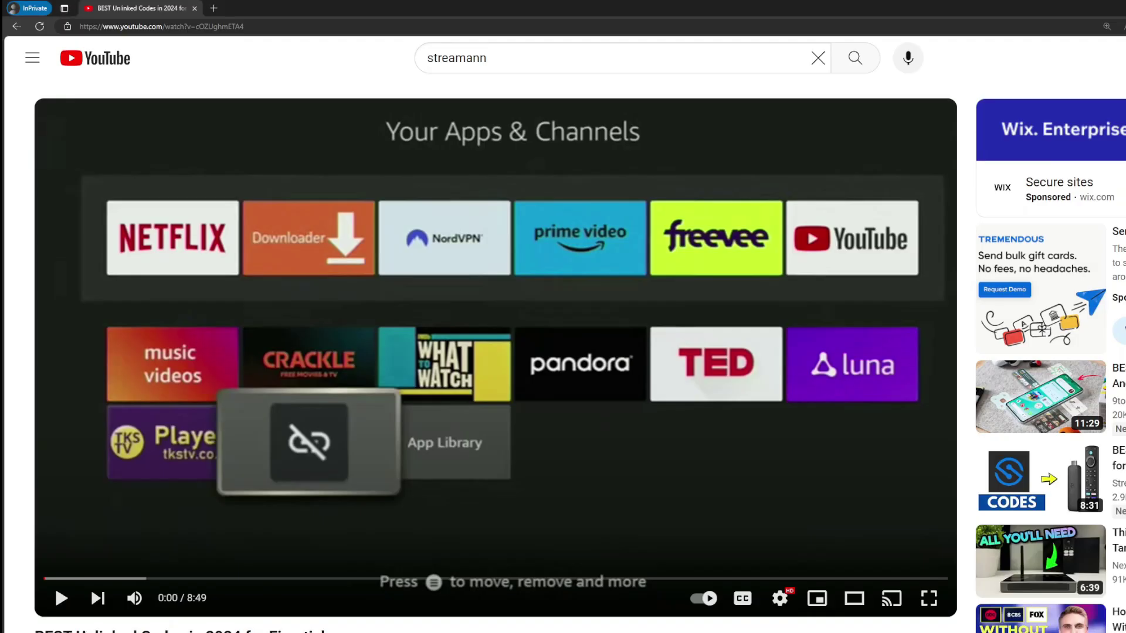
# Step: Expand the description of the Unlinked codes video on YouTube and go down to the pinned comment
pyautogui.scroll(-7, 392, 363)
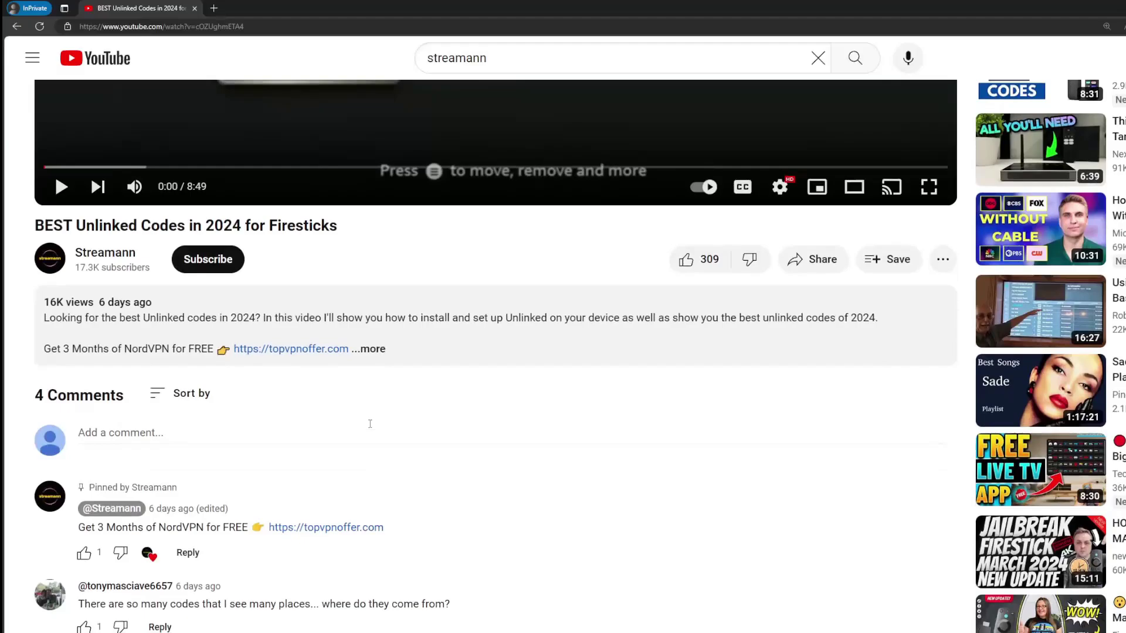
pyautogui.click(391, 363)
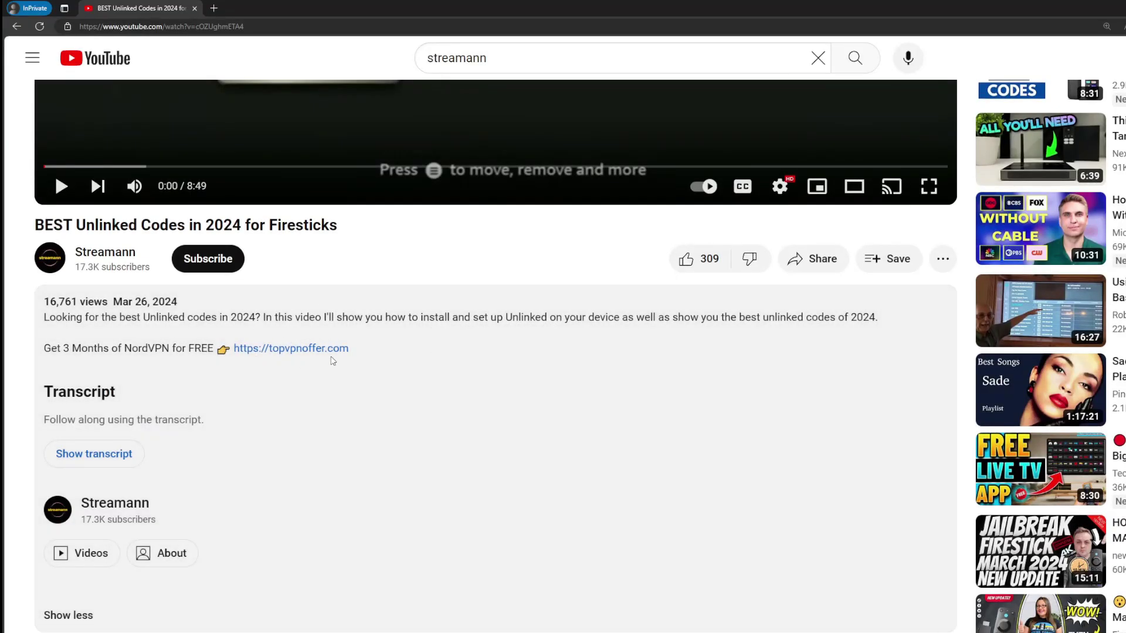
pyautogui.scroll(-4, 278, 372)
pyautogui.moveTo(384, 546); pyautogui.dragTo(268, 545)
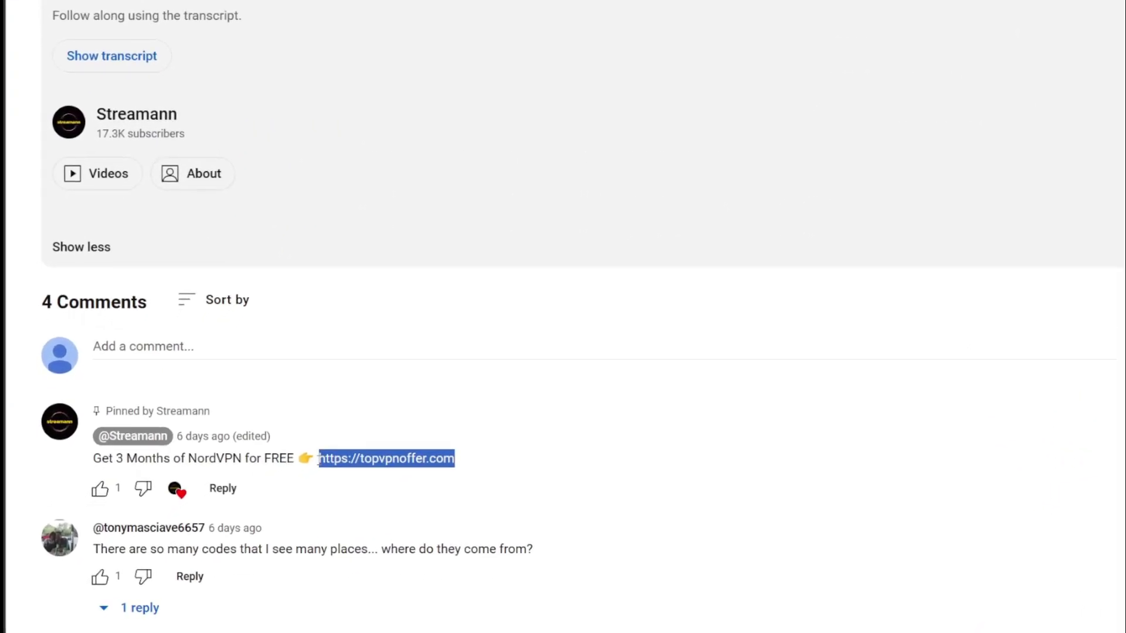
pyautogui.click(411, 459)
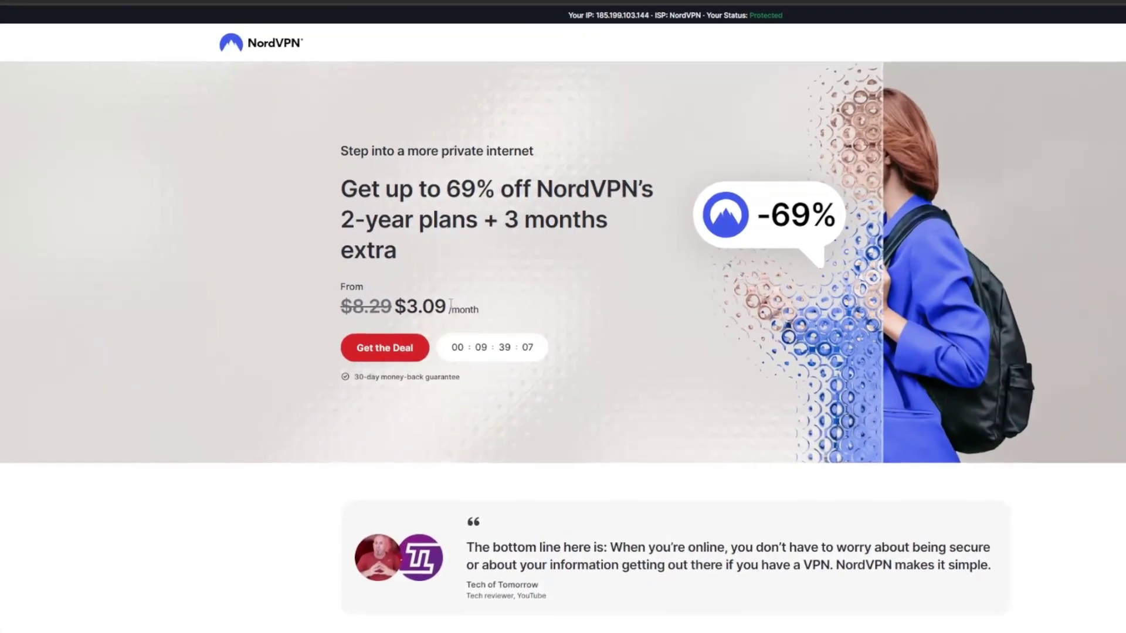
pyautogui.moveTo(504, 217); pyautogui.dragTo(612, 246)
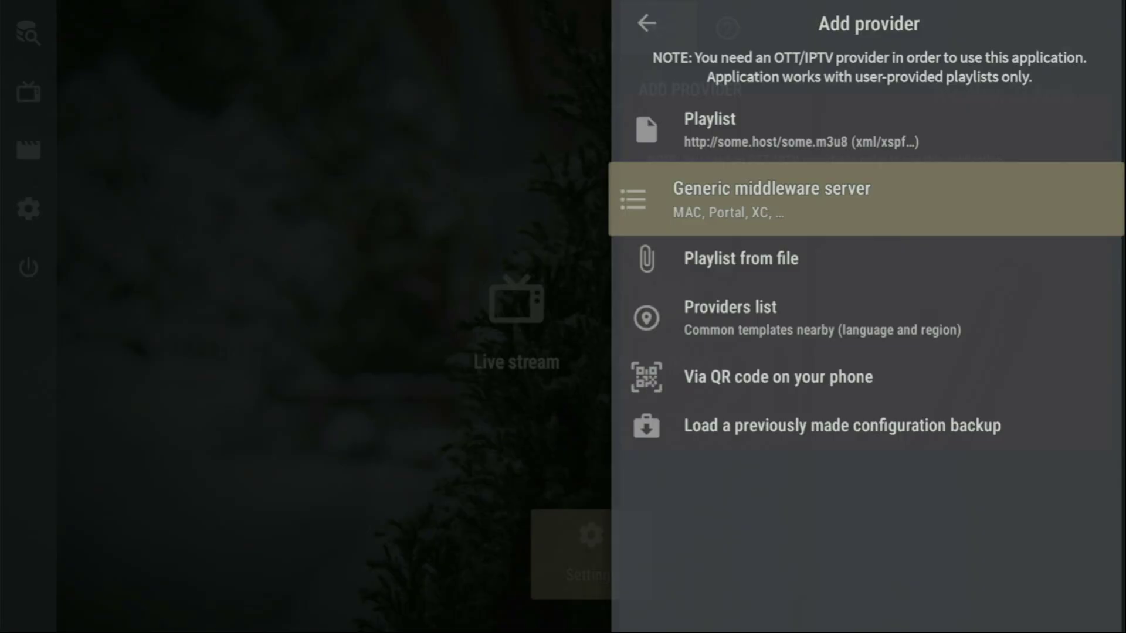
# Step: In OTT Navigator's provider setup, open the Playlist form and apply it with the URL address left blank
pyautogui.press('Up')
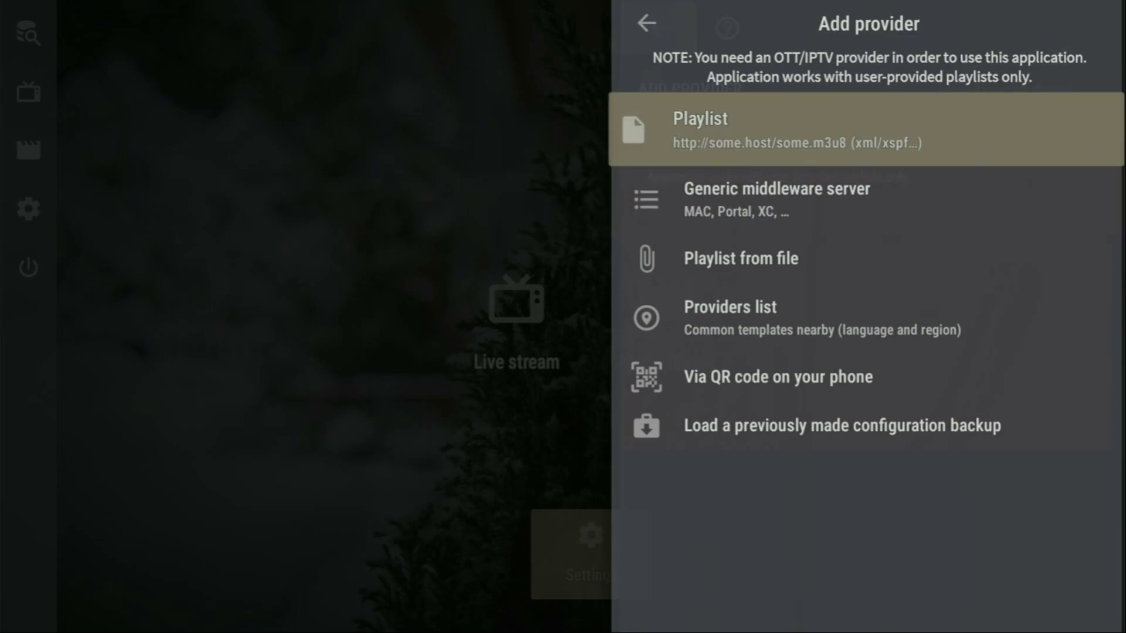
pyautogui.press('Return')
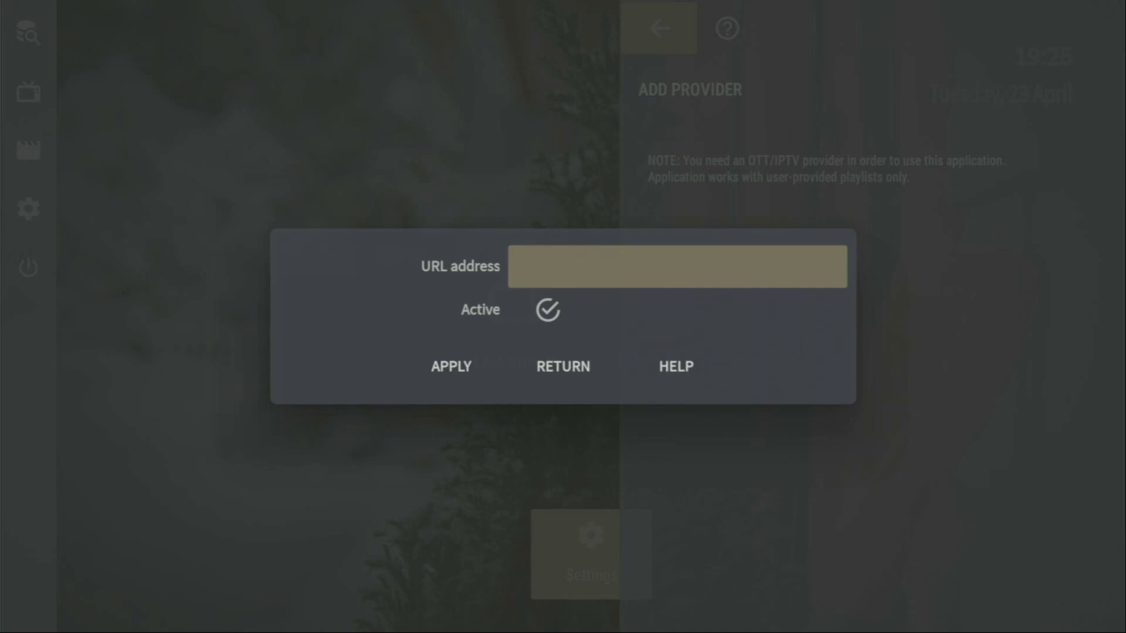
pyautogui.press('Down')
pyautogui.press('Down')
pyautogui.press('Left')
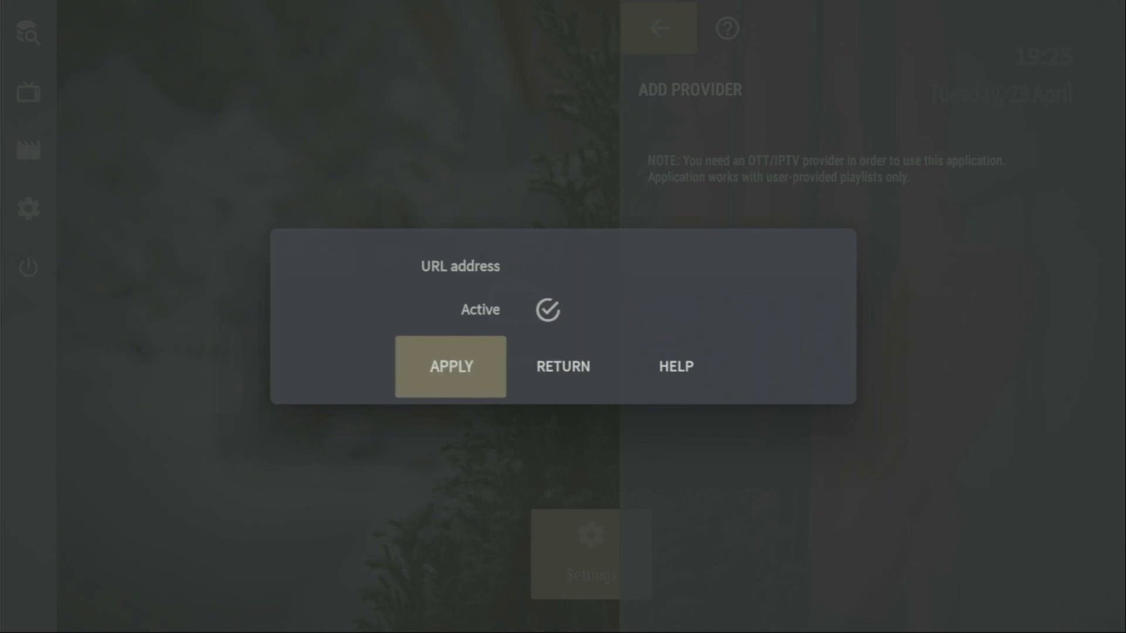
pyautogui.press('Return')
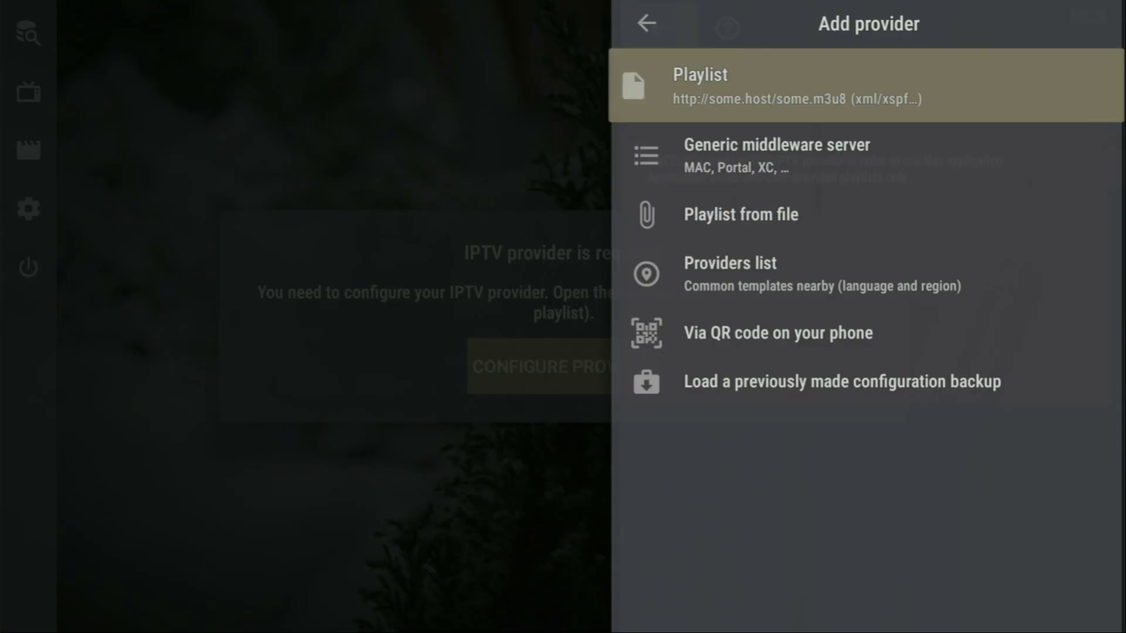
# Step: Open the Xtream Codes form for a generic middleware server and go to its Login field
pyautogui.press('Down')
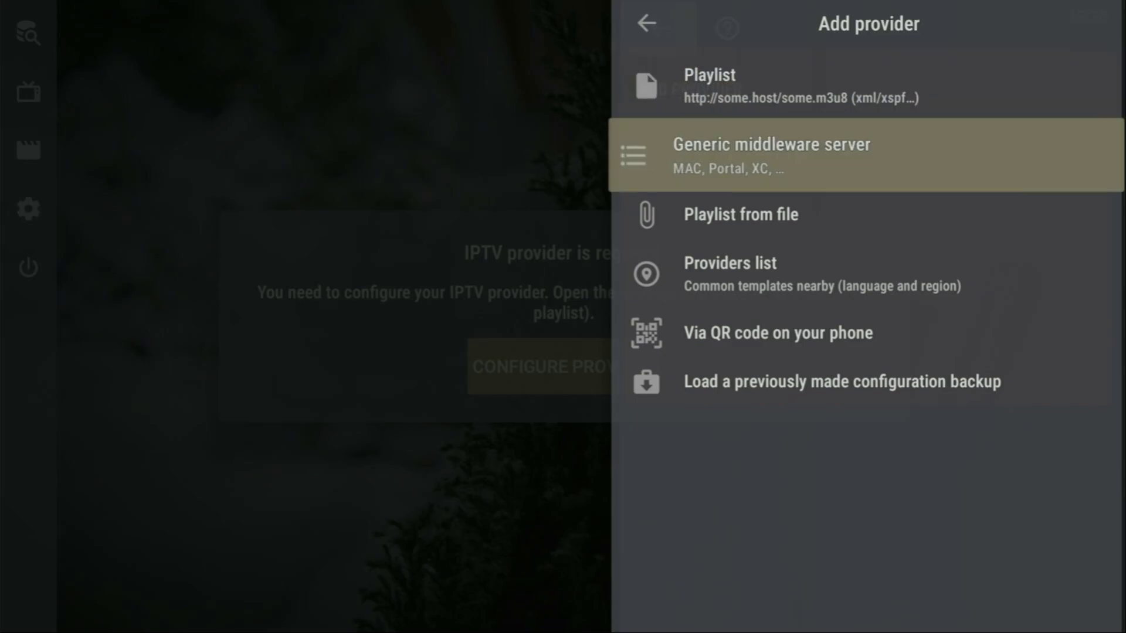
pyautogui.press('Return')
pyautogui.press('Down')
pyautogui.press('Down')
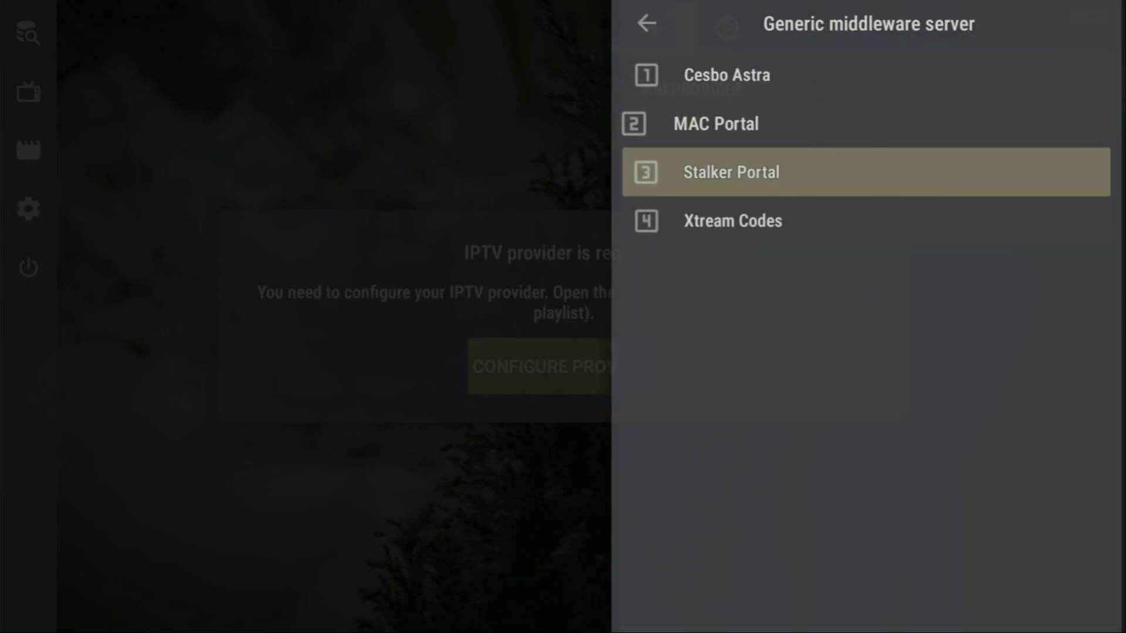
pyautogui.press('Down')
pyautogui.press('Return')
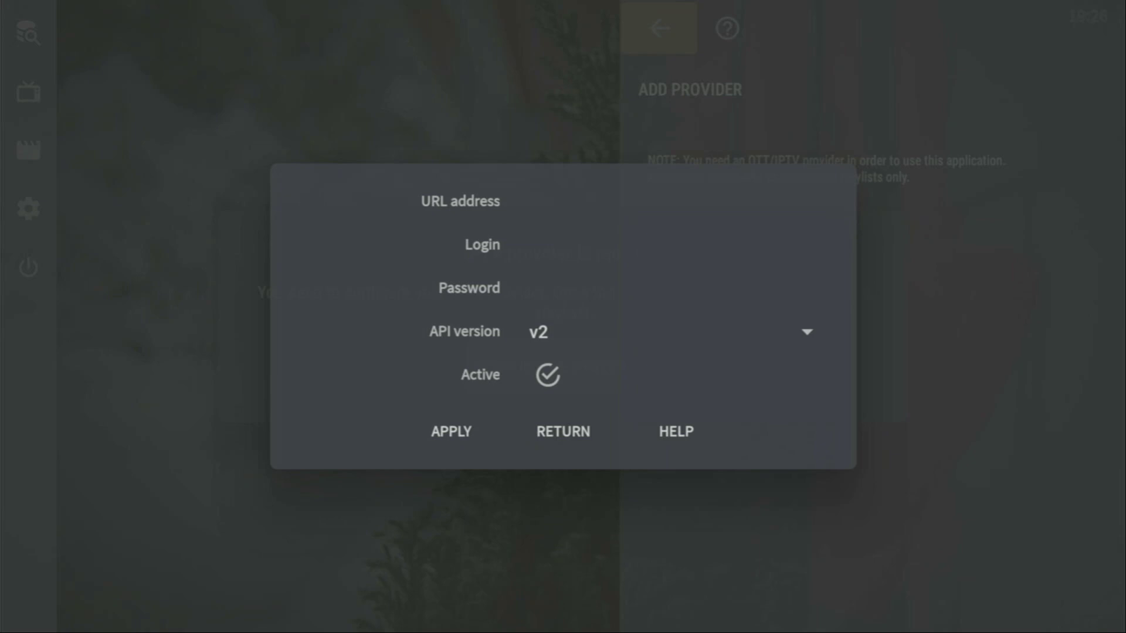
pyautogui.press('Down')
pyautogui.press('Down')
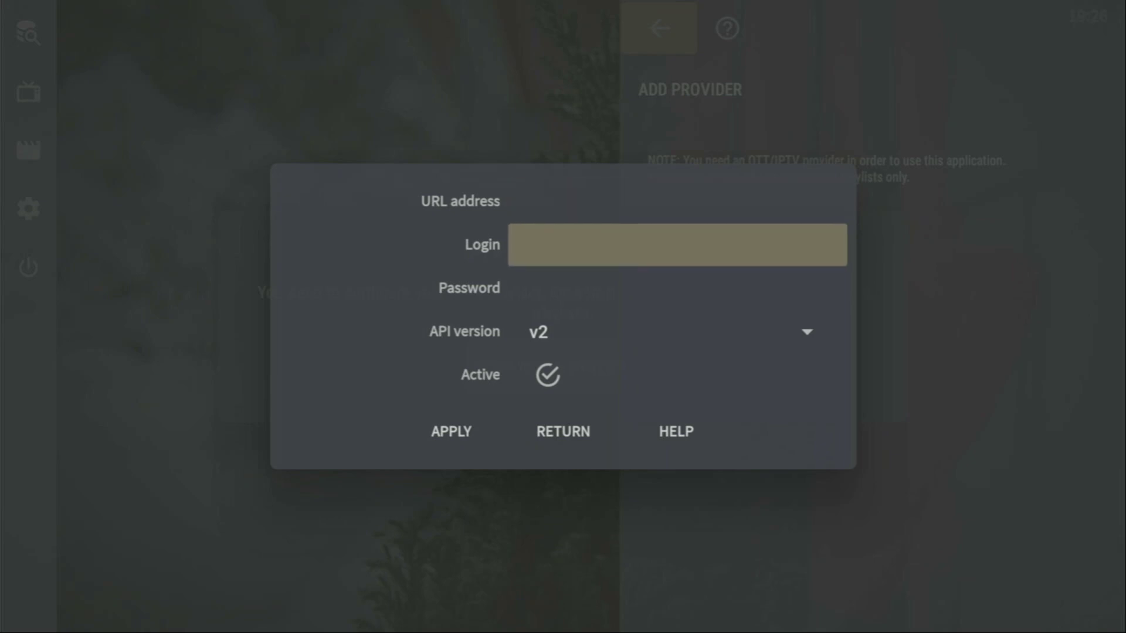